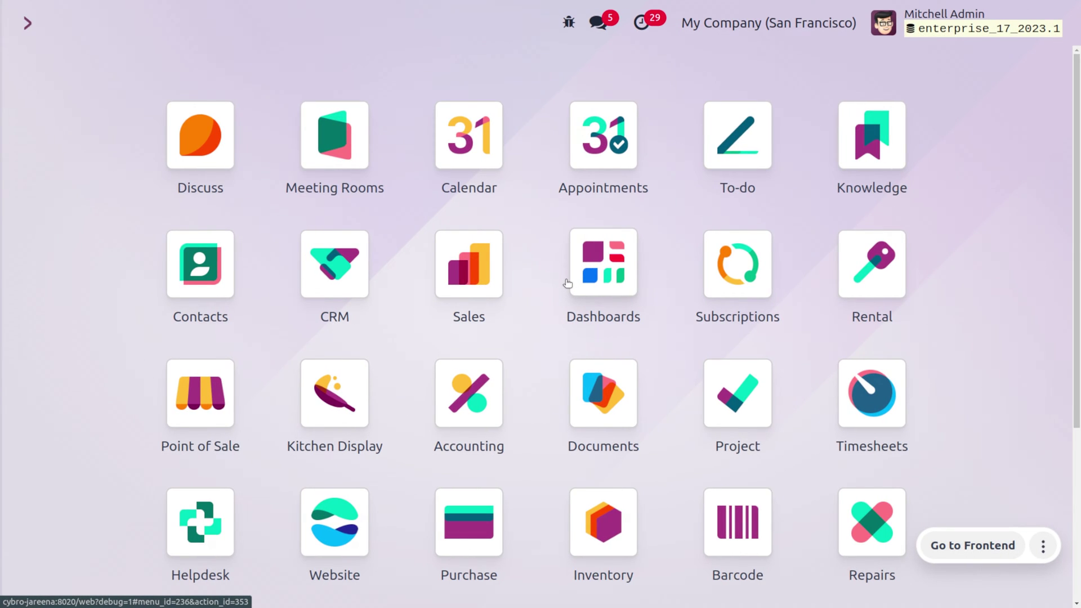
Step: Open the Inventory settings and confirm Consignment is enabled under Traceability
text(in)
key(Return)
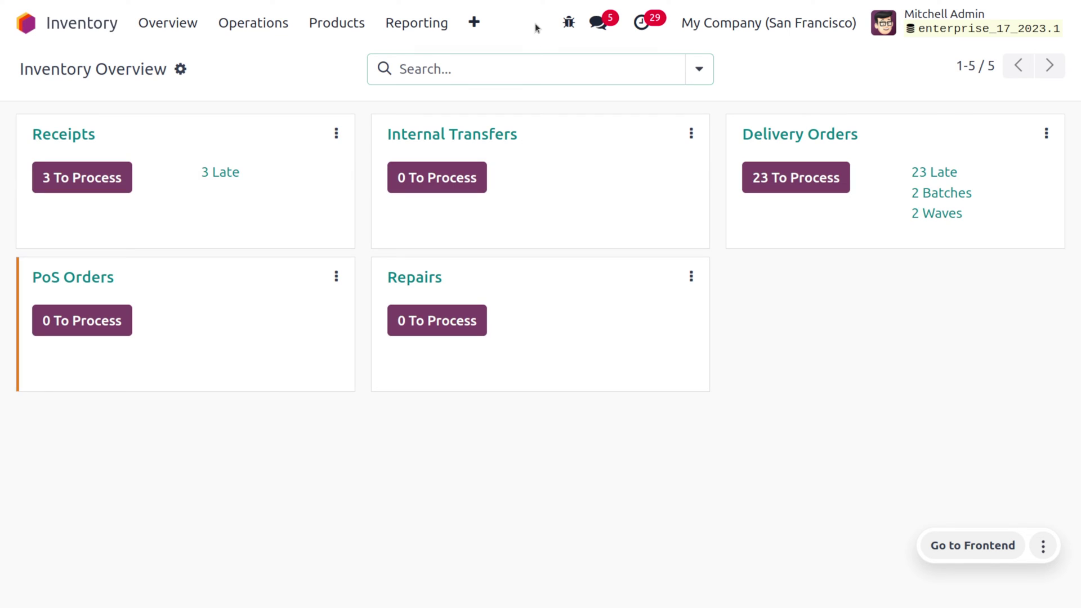
click(475, 23)
click(575, 98)
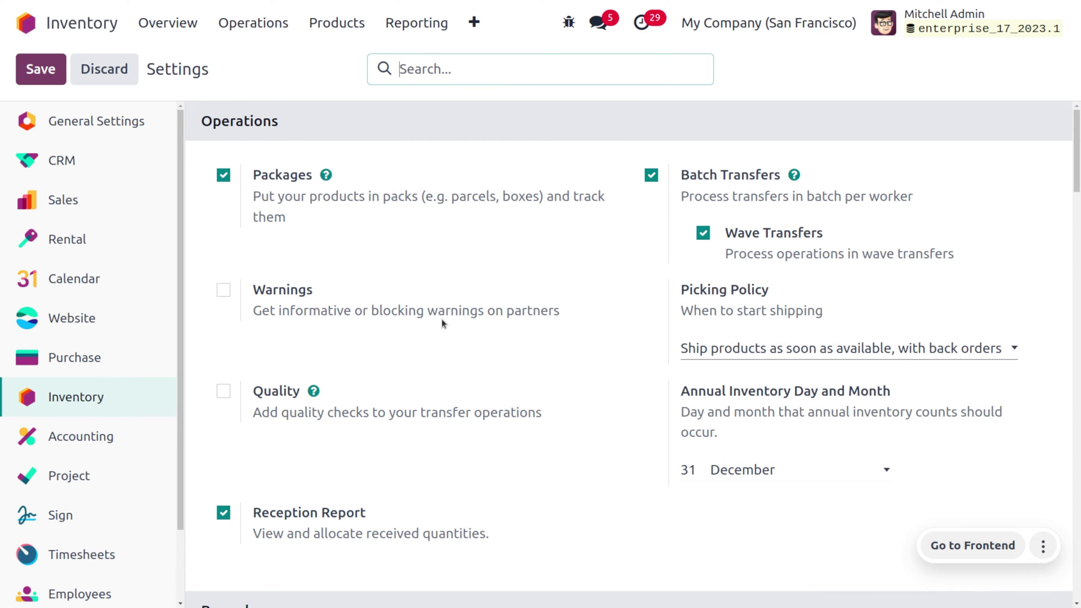
scroll(441, 319, down, 10)
scroll(442, 319, down, 12)
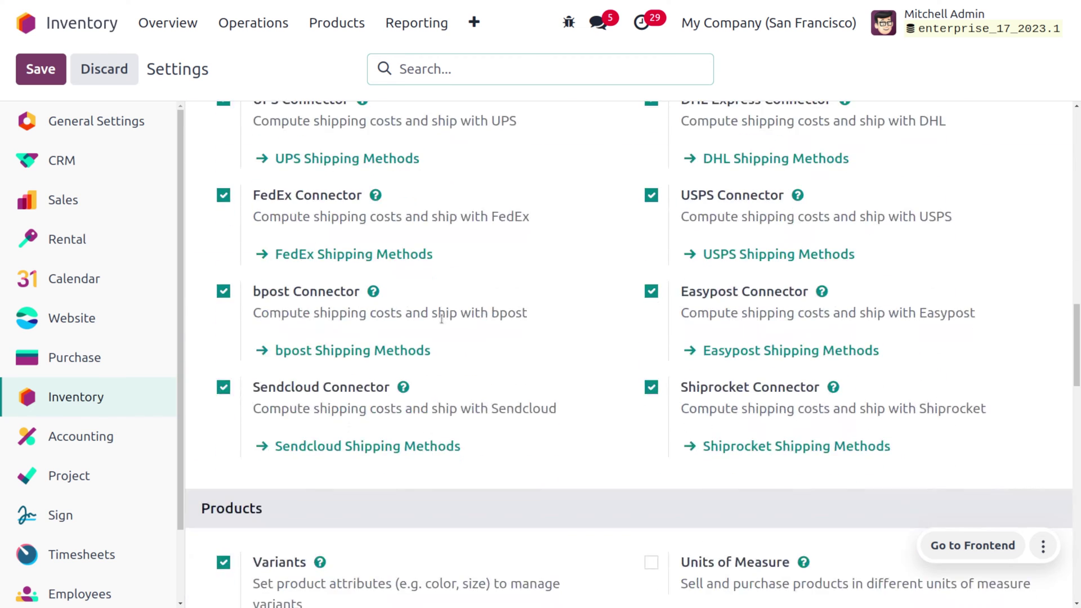
scroll(441, 319, down, 3)
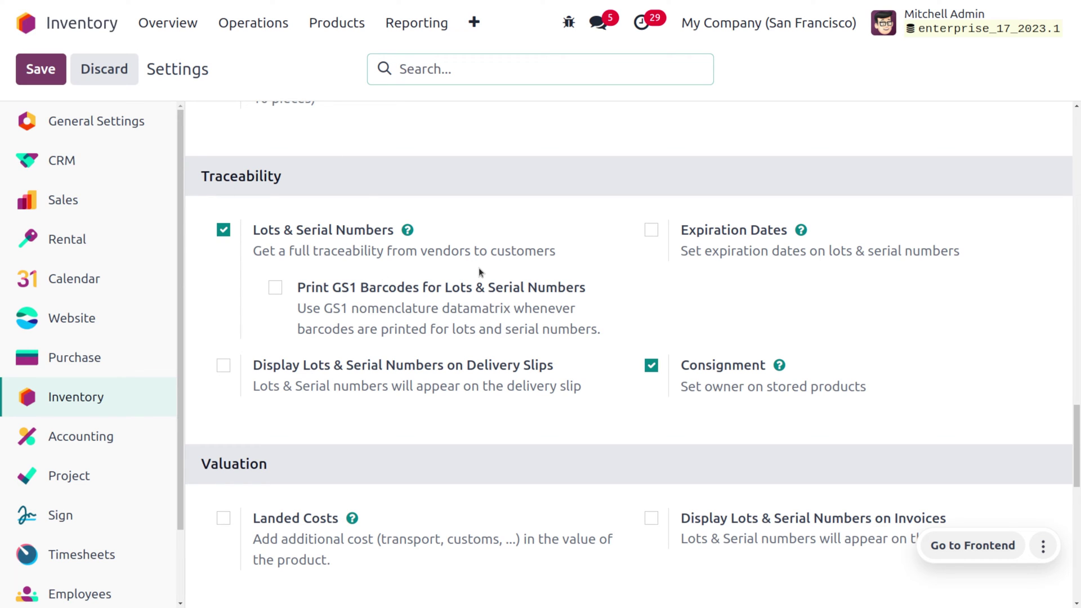
click(259, 19)
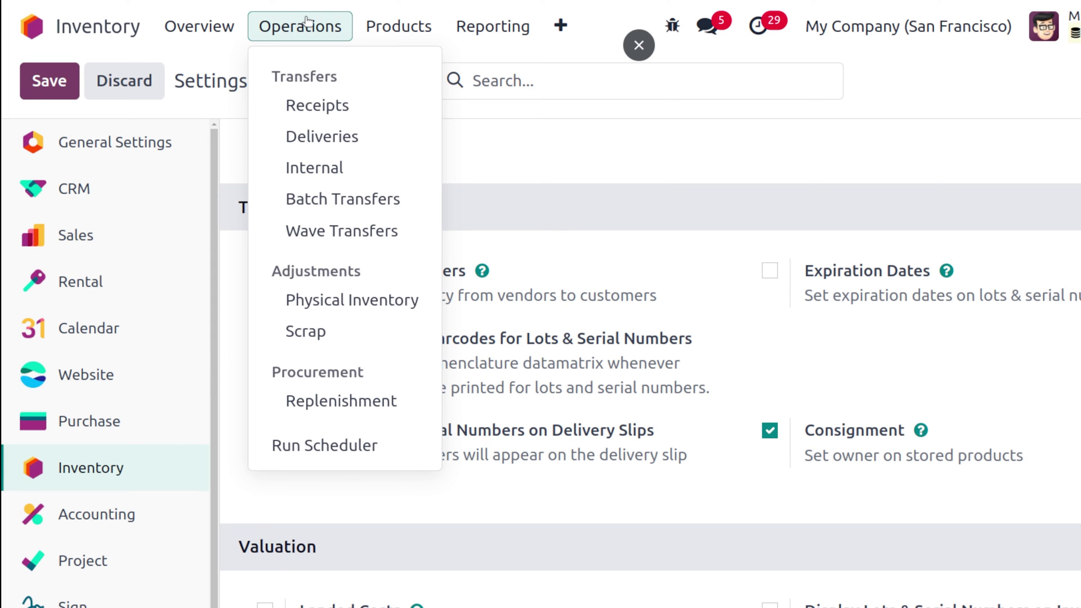
Step: Start a new Central warehouse receipt into WH/Stock from the Receipts list
click(320, 105)
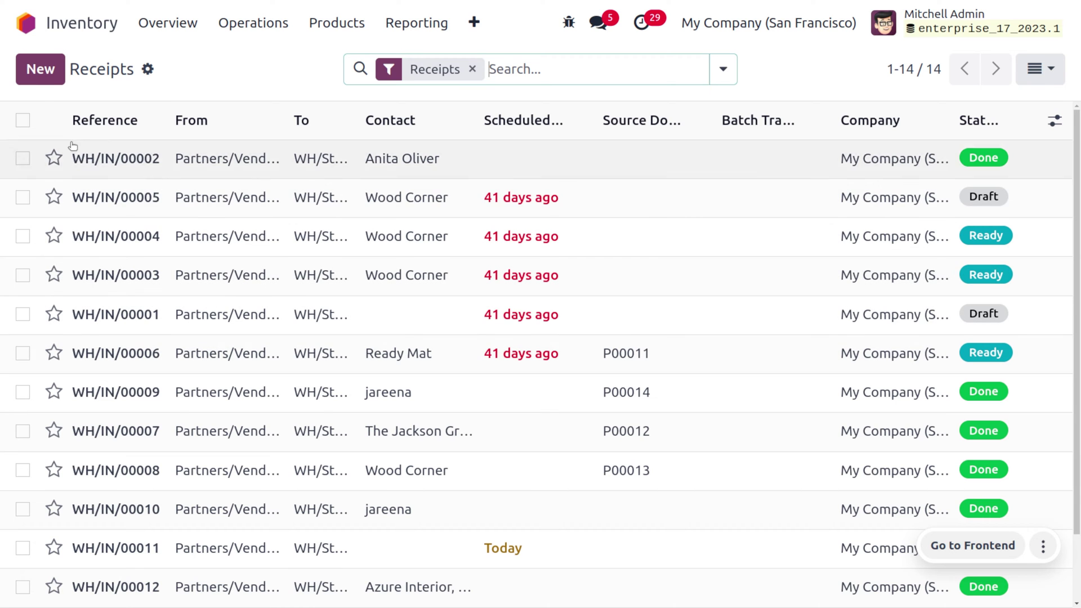
click(32, 75)
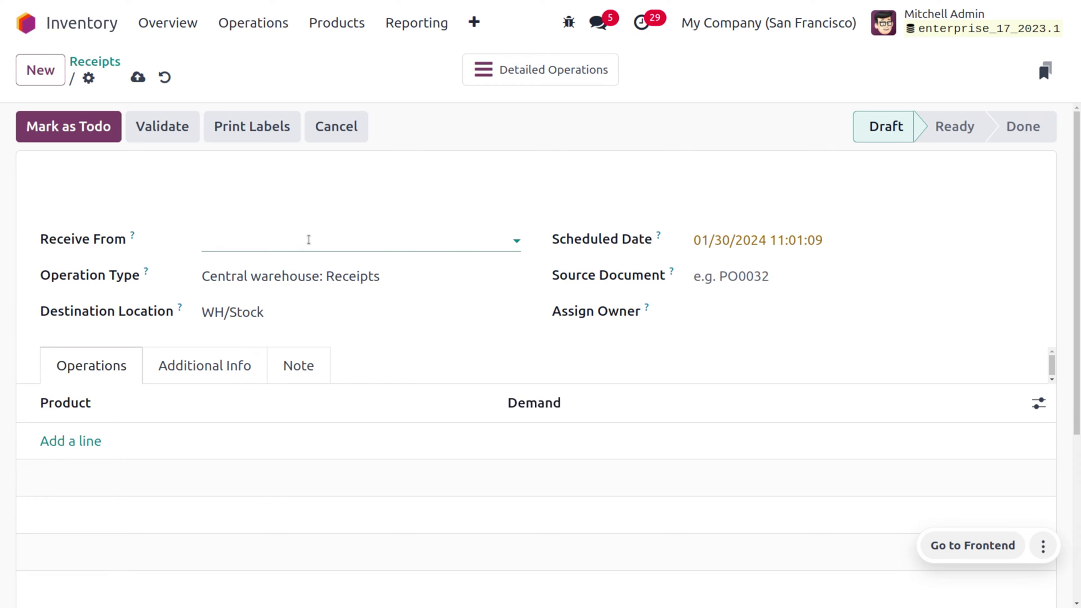
Step: Set Azure Interior as the sender and assign a contact as owner
click(308, 240)
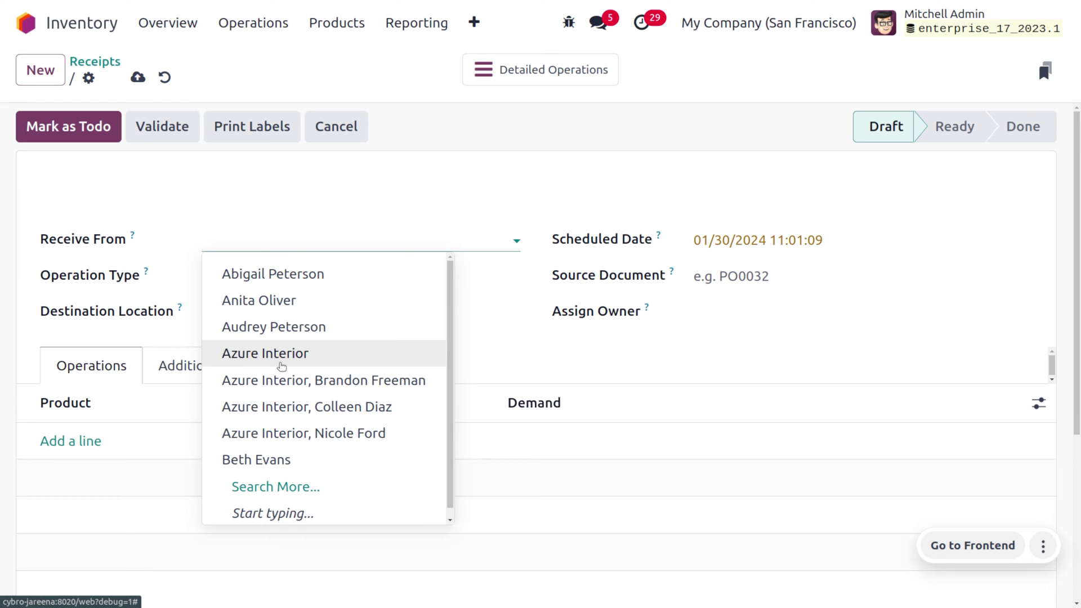
click(281, 355)
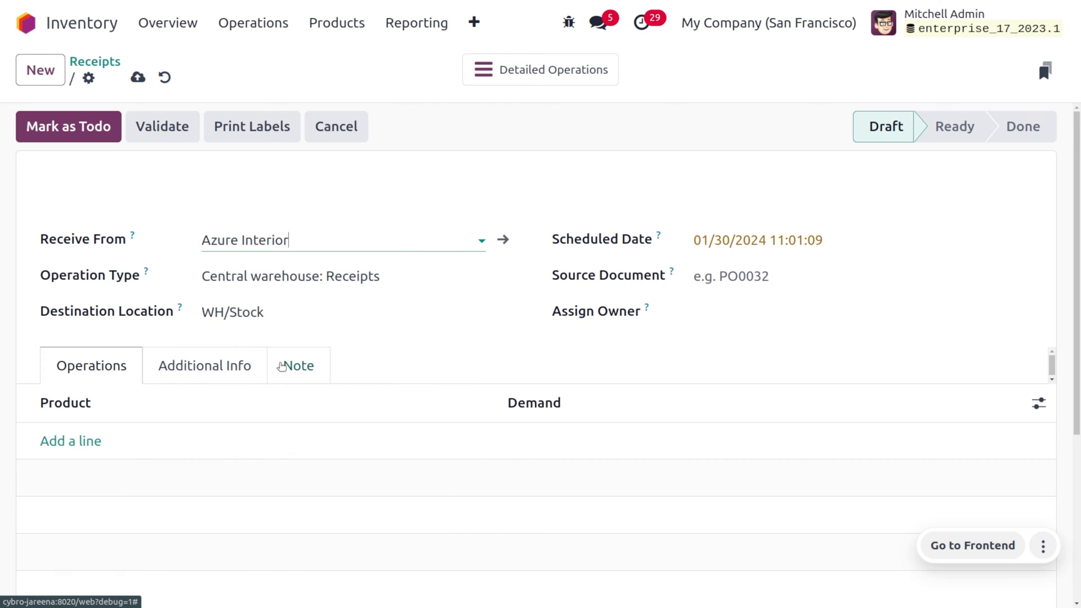
click(707, 315)
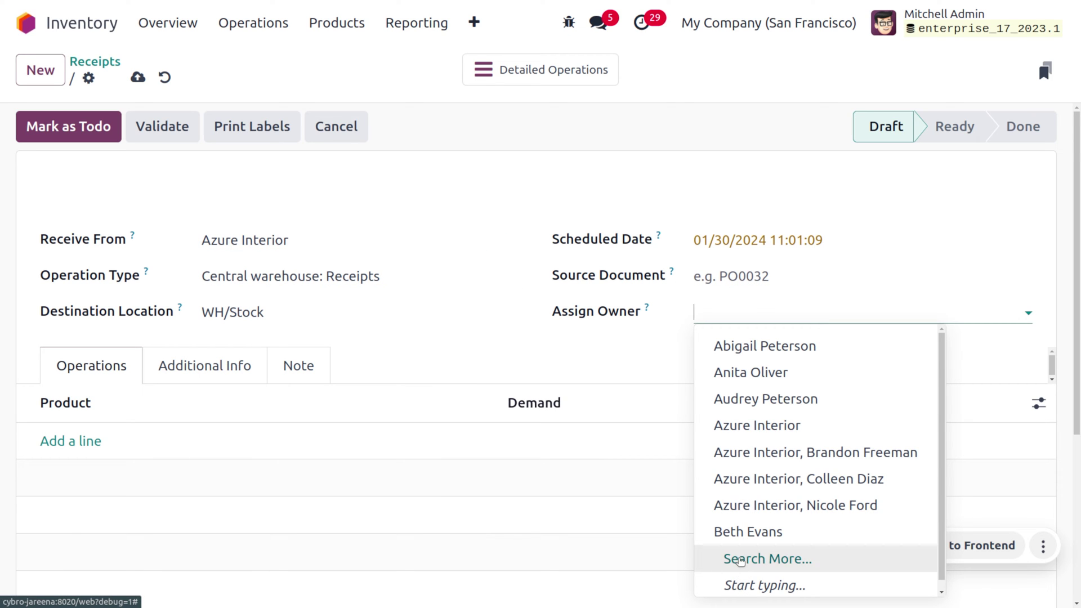
click(740, 559)
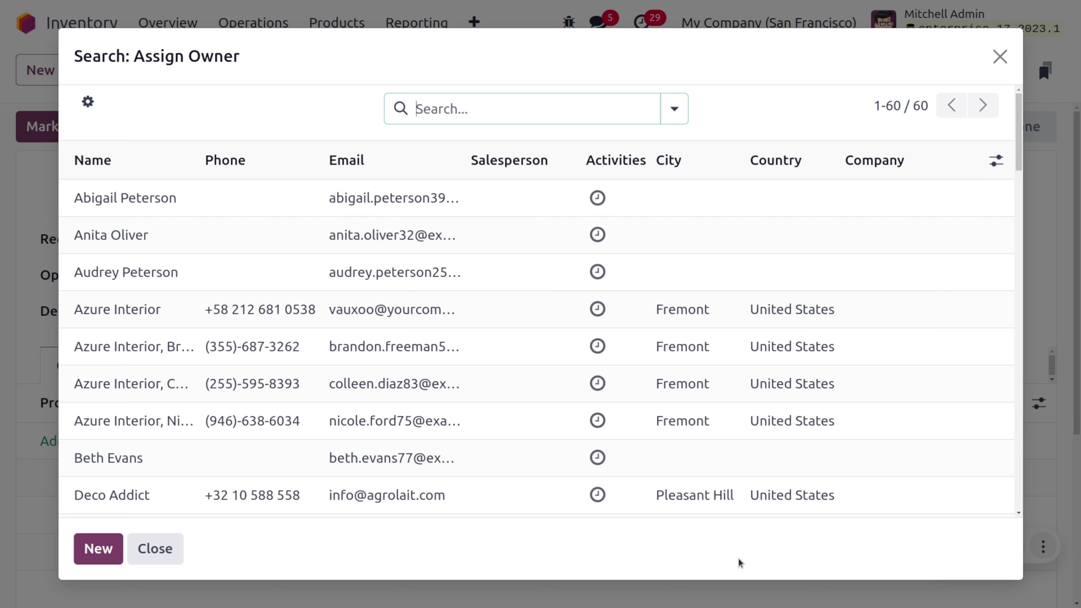
scroll(471, 439, down, 20)
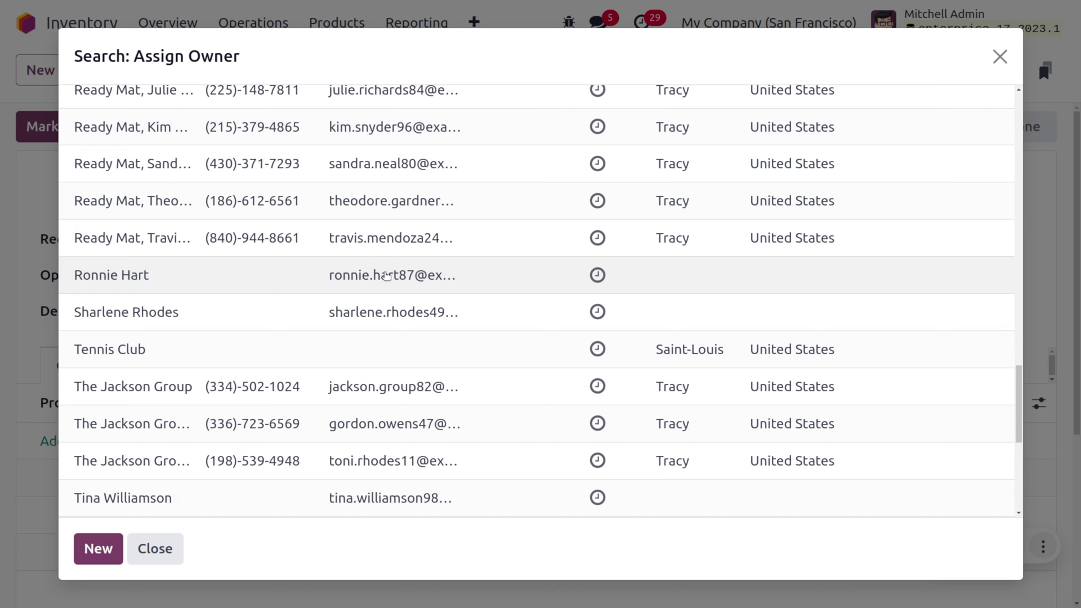
click(369, 273)
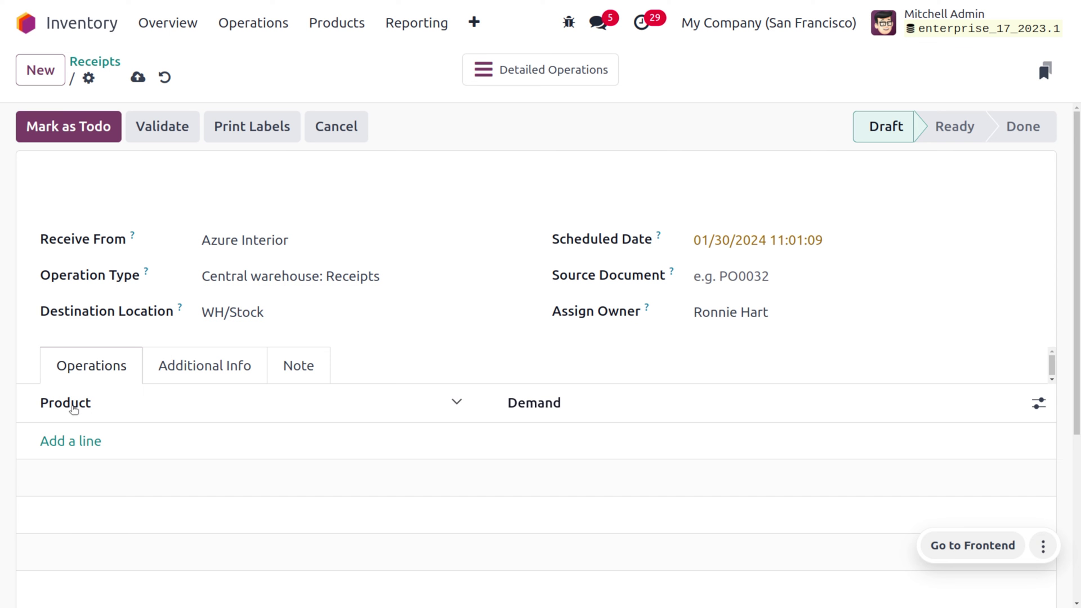
Step: Add [CC_111] Chocolate with demand 10 and save the receipt
click(71, 440)
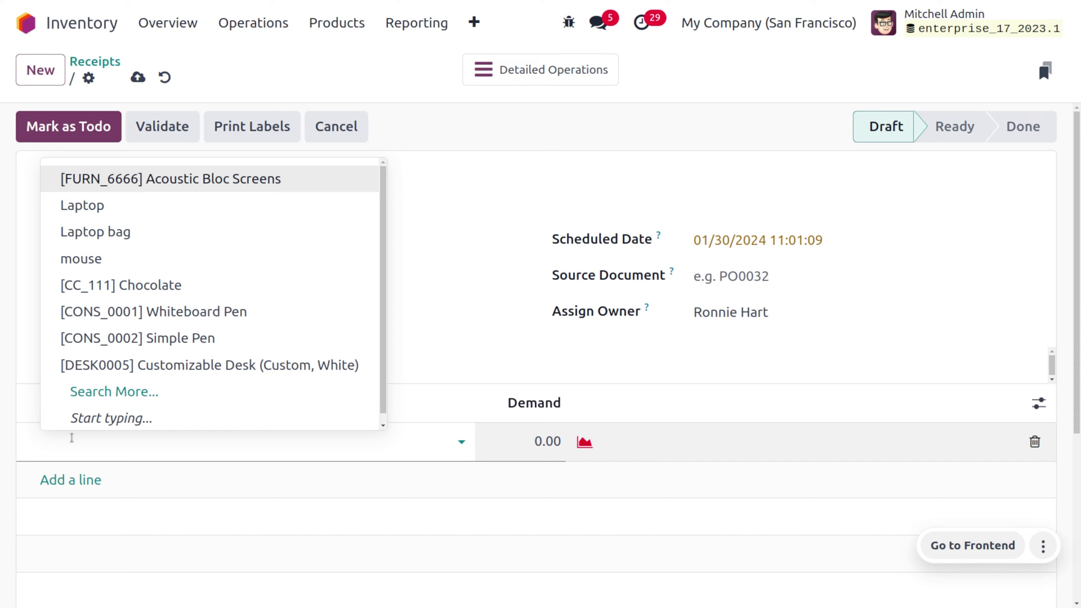
click(151, 287)
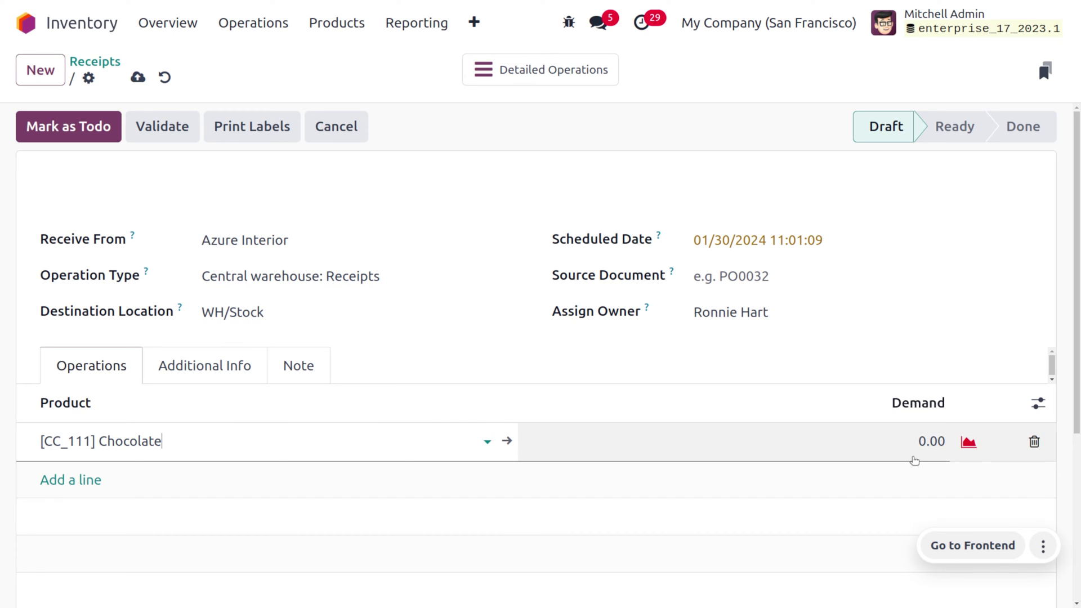
click(914, 460)
text(10)
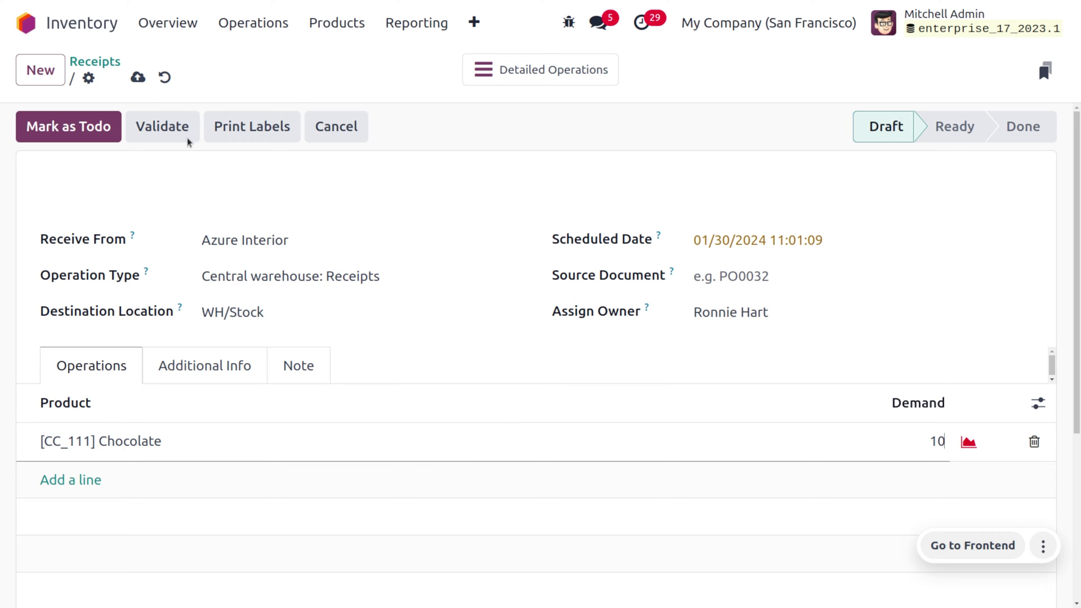
click(138, 78)
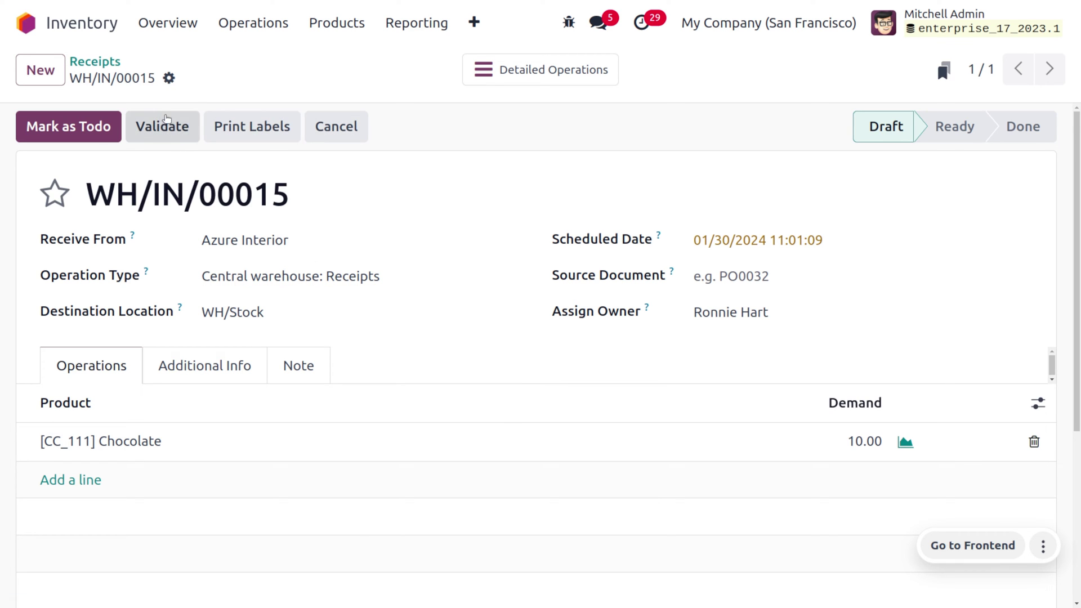
Step: Validate WH/IN/00015, receiving 10.00 Chocolate into WH/Stock
click(177, 125)
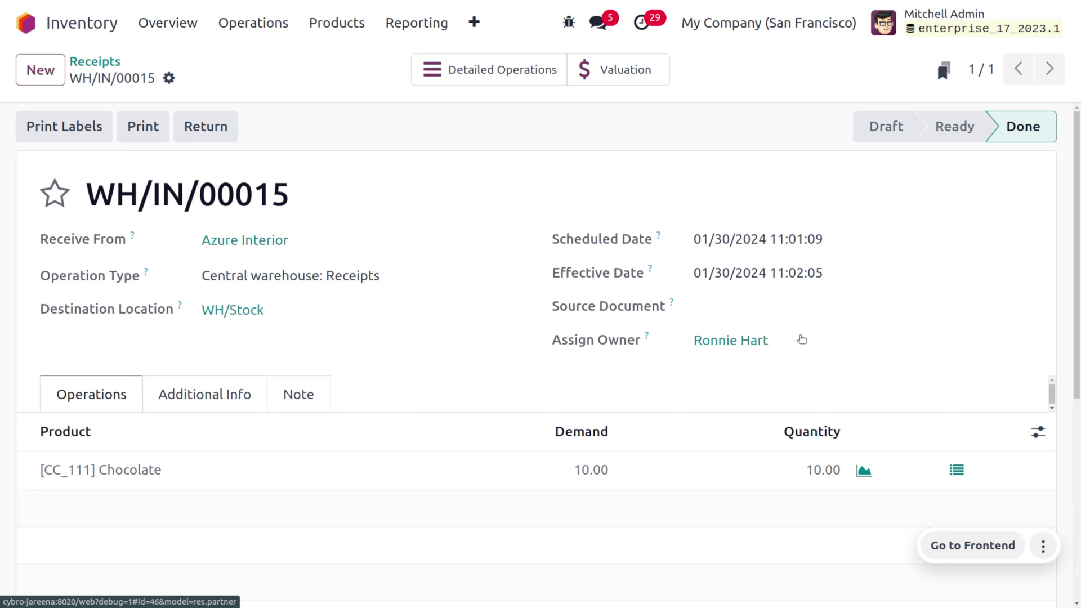
scroll(801, 339, down, 3)
scroll(801, 339, up, 3)
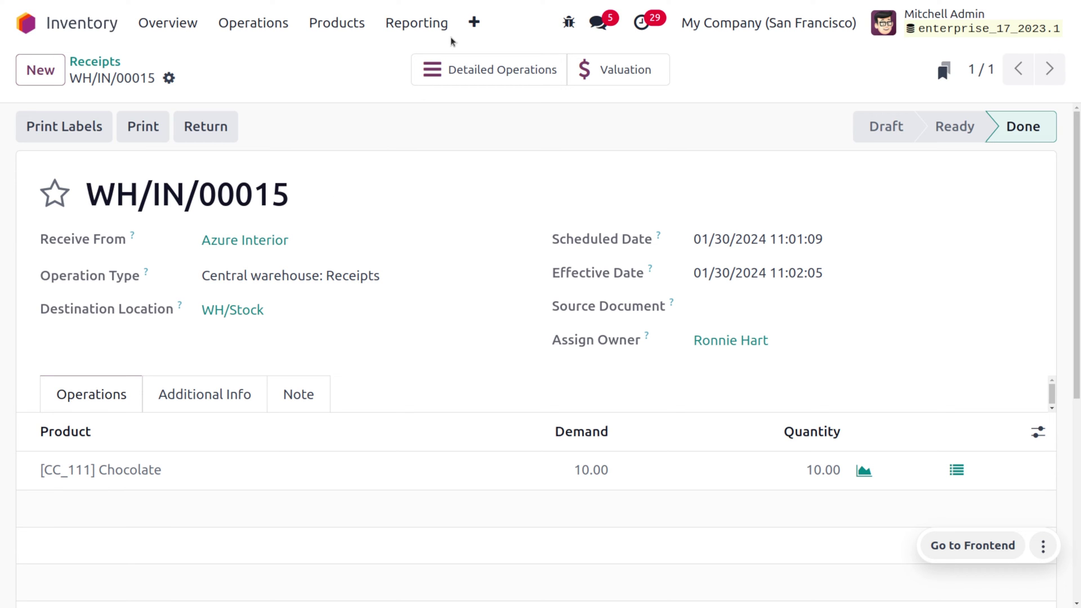
Step: Open Moves History and add a custom grouping by From Owner
click(421, 23)
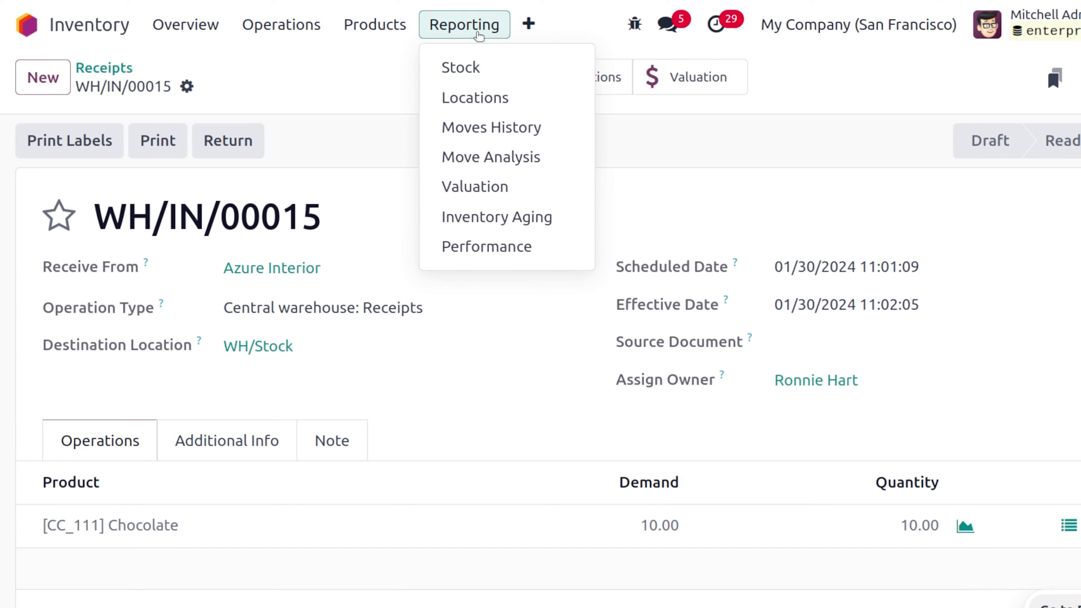
click(524, 132)
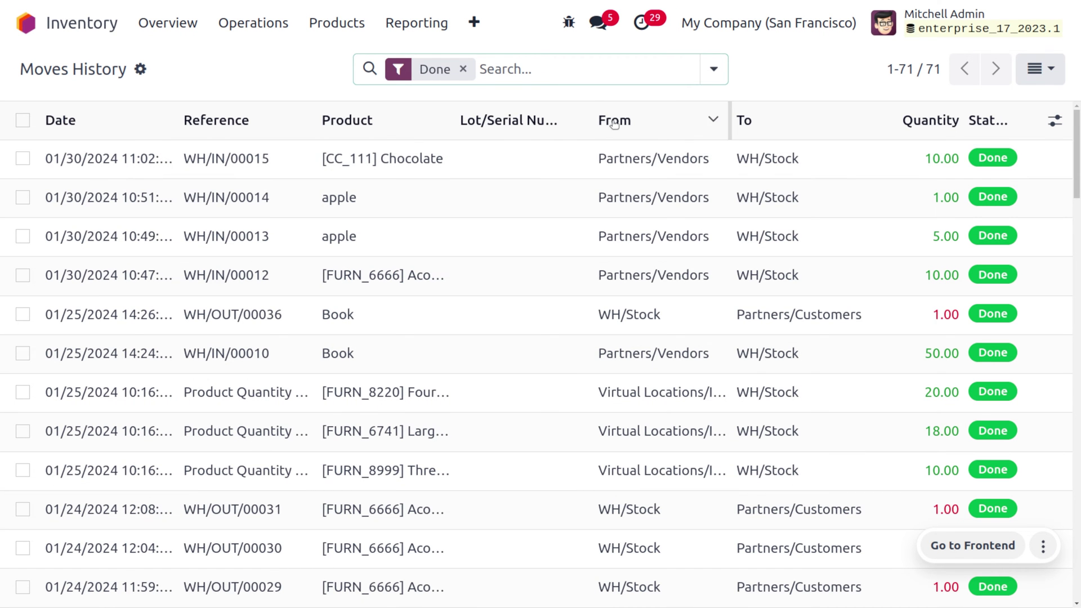
click(718, 69)
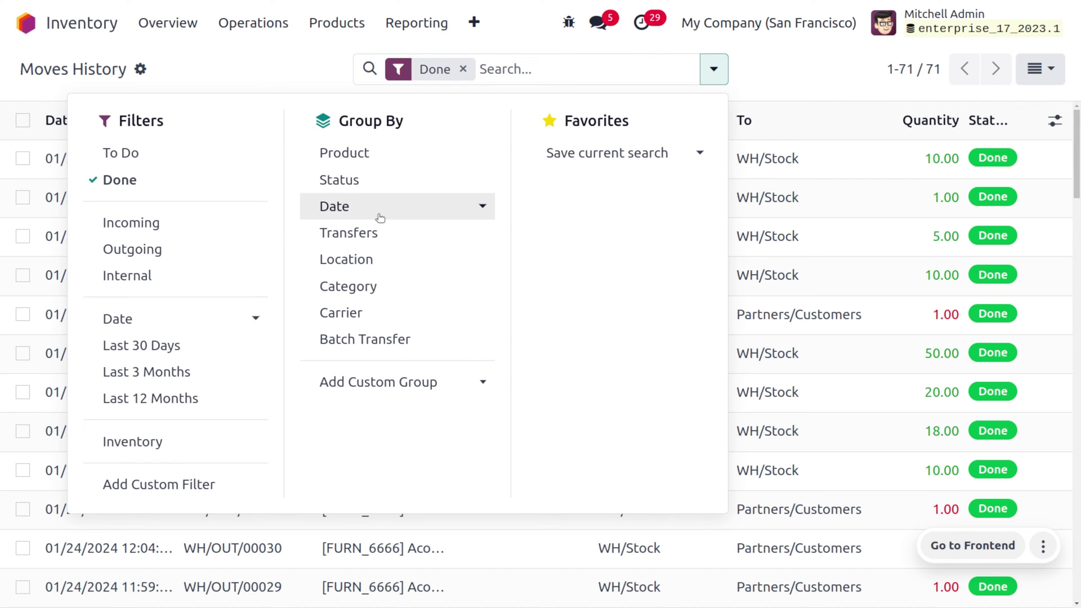
click(411, 391)
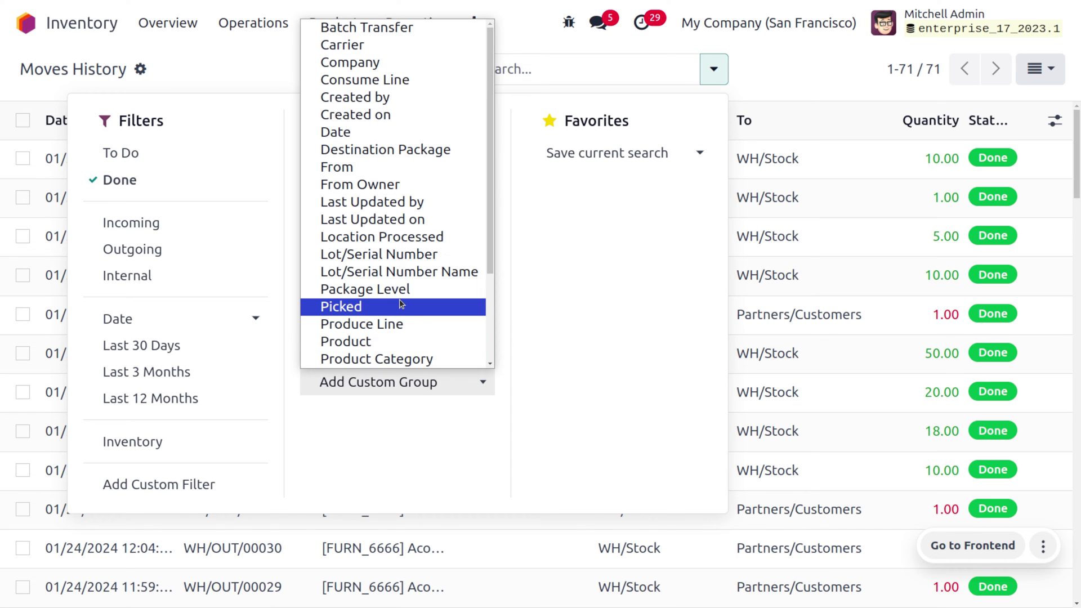
scroll(401, 304, down, 3)
scroll(400, 304, up, 3)
scroll(400, 303, up, 1)
click(356, 185)
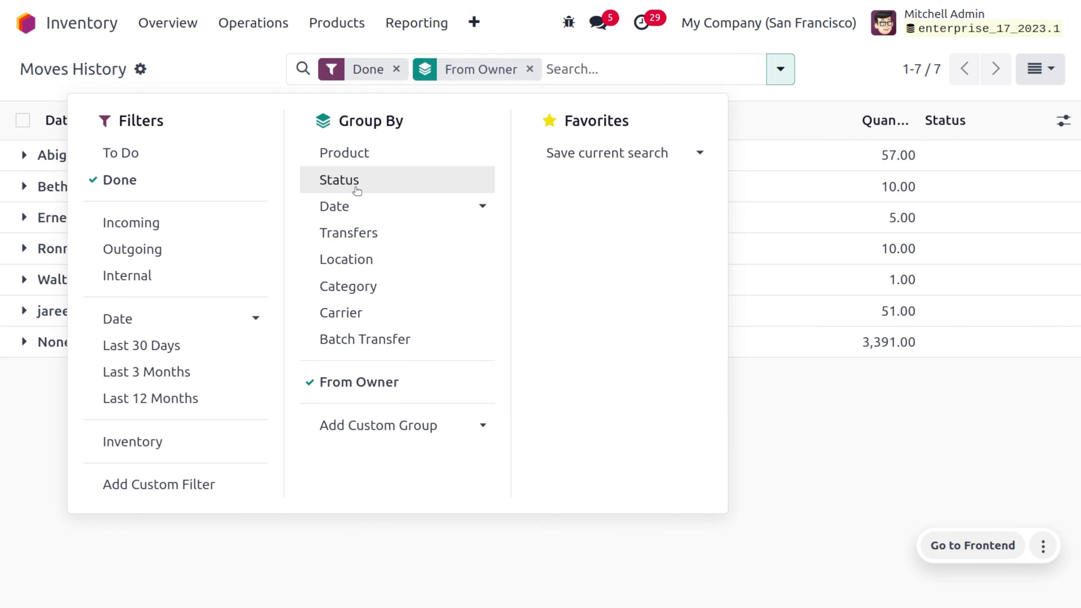
Step: Expand the owner's group to show WH/IN/00015's 10.00 Chocolate move
click(282, 552)
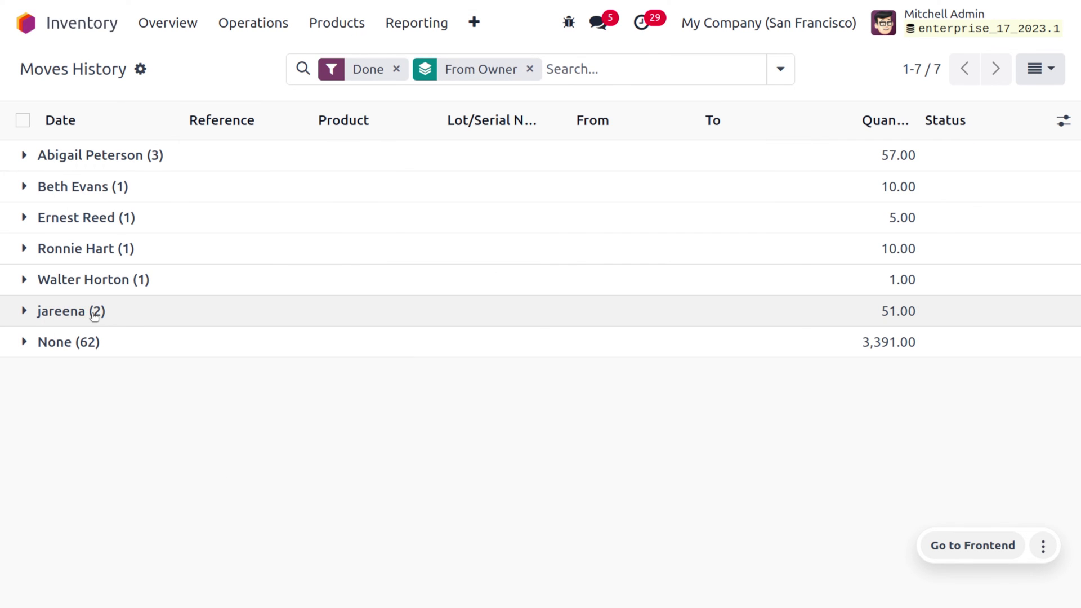
click(23, 249)
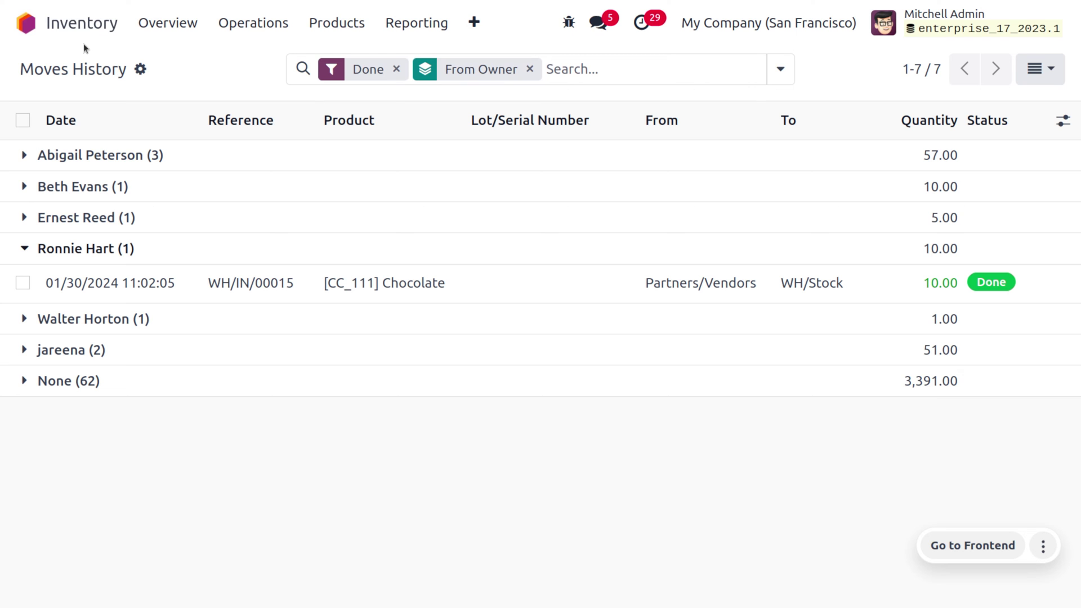
click(25, 25)
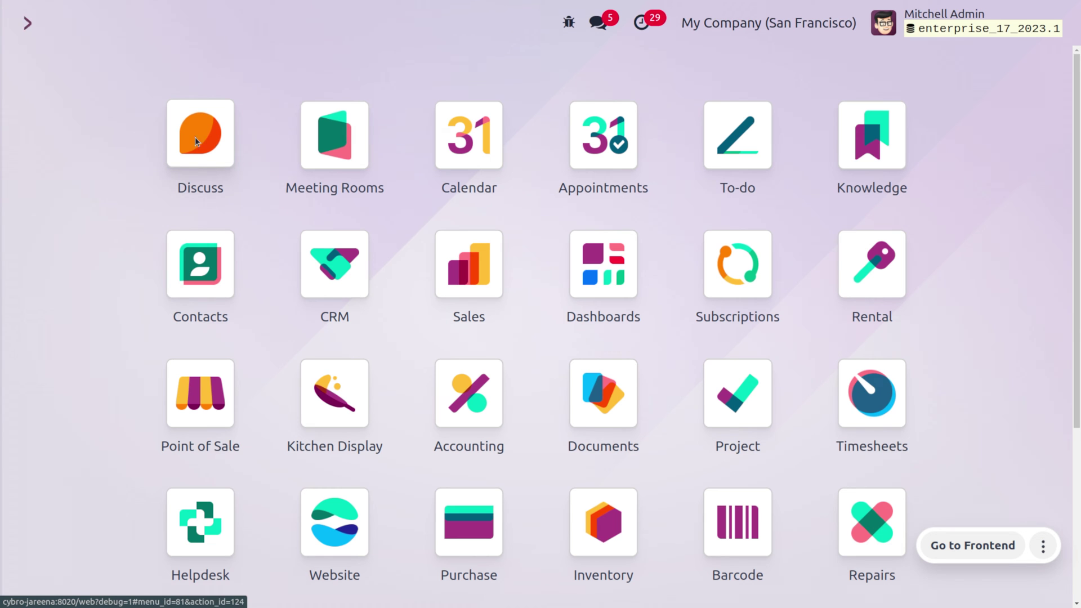
Step: Start a new Purchase request for quotation and choose its vendor
text(pu)
key(Return)
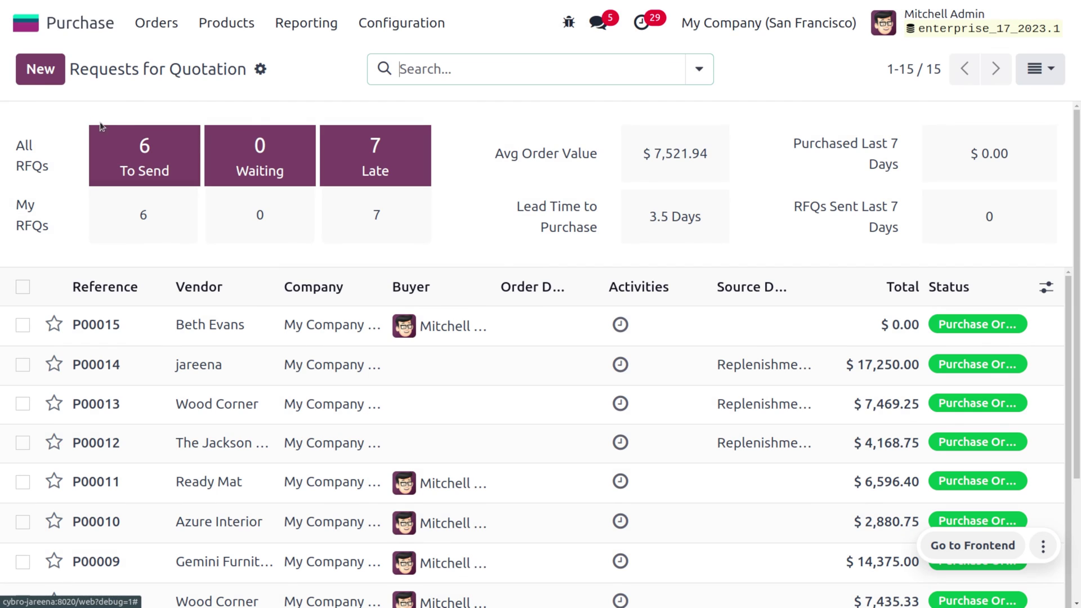
click(48, 76)
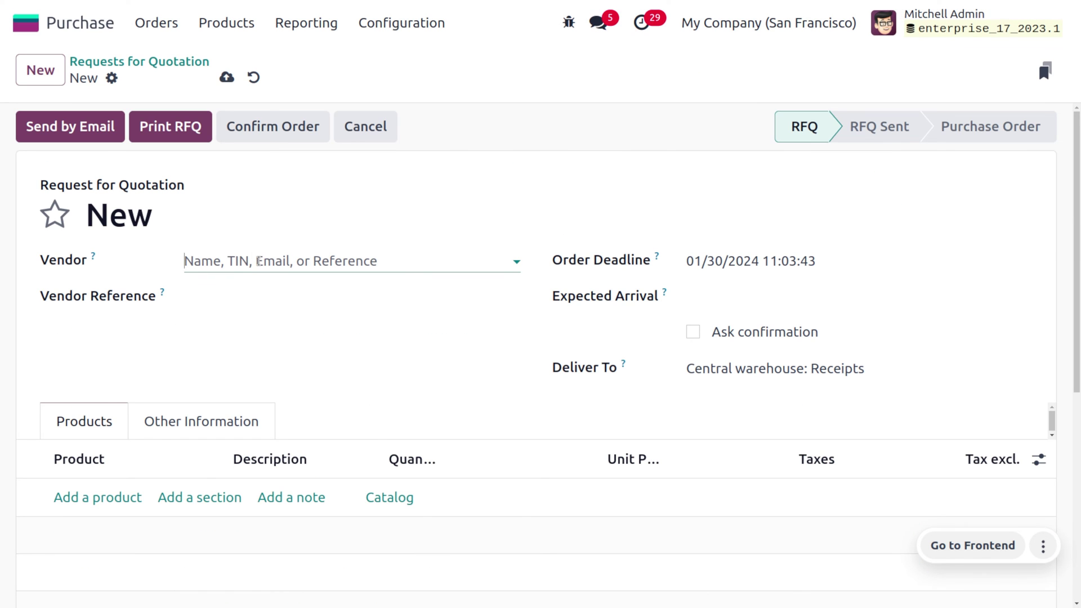
click(258, 262)
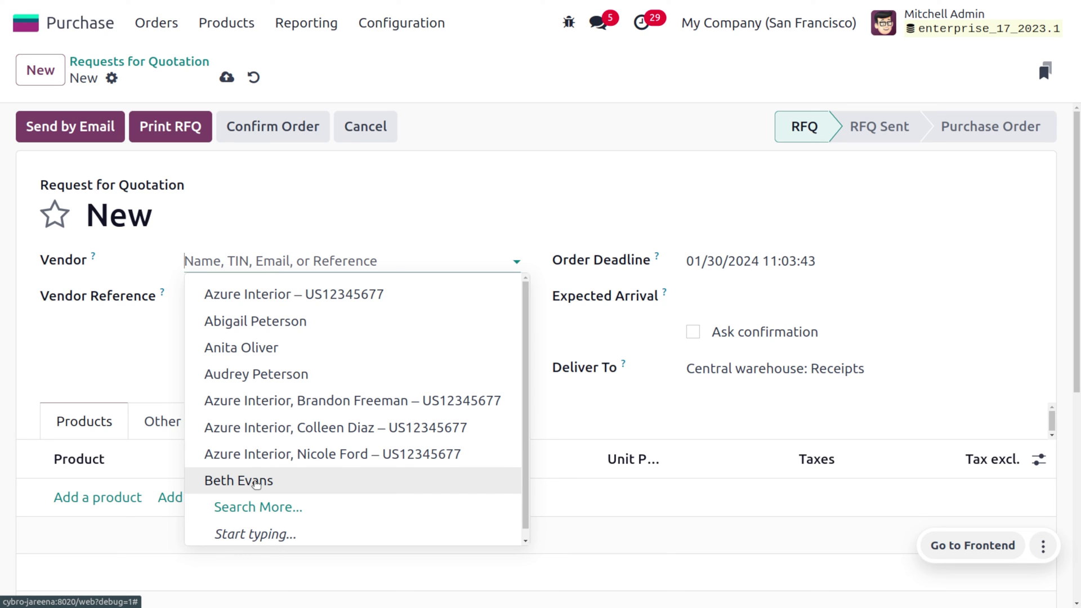
click(256, 482)
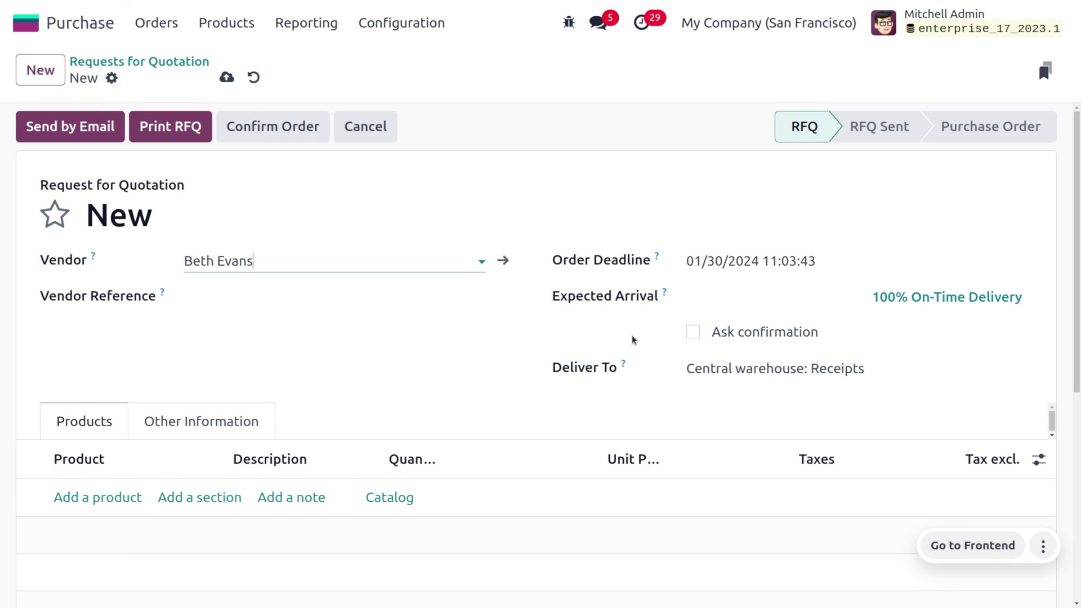
Step: Order 5 [CC_111] Chocolate, save, and confirm it as P00016 for $50.00
click(107, 501)
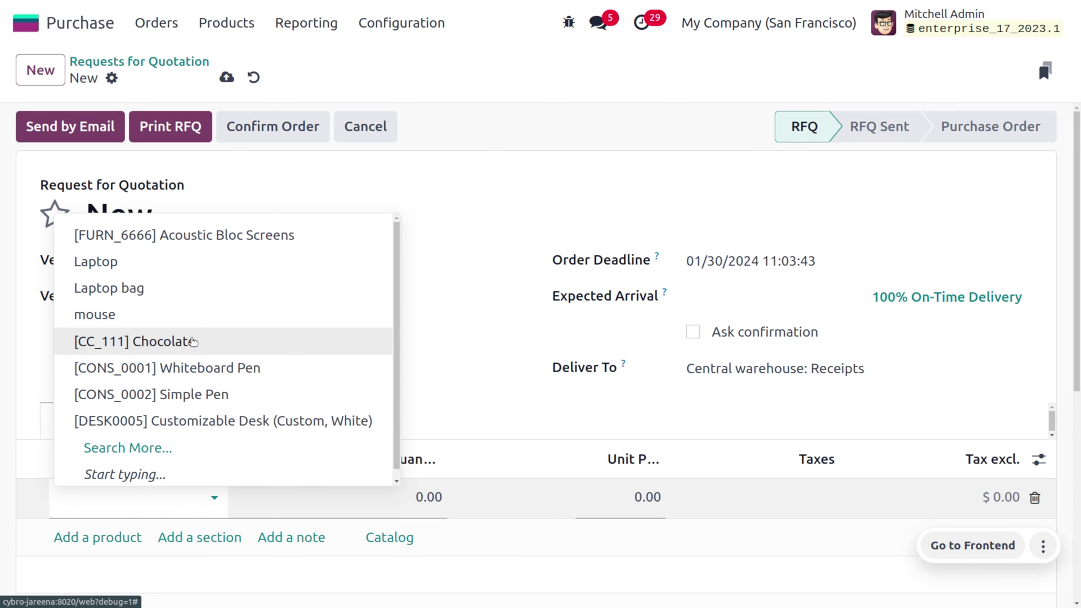
click(193, 342)
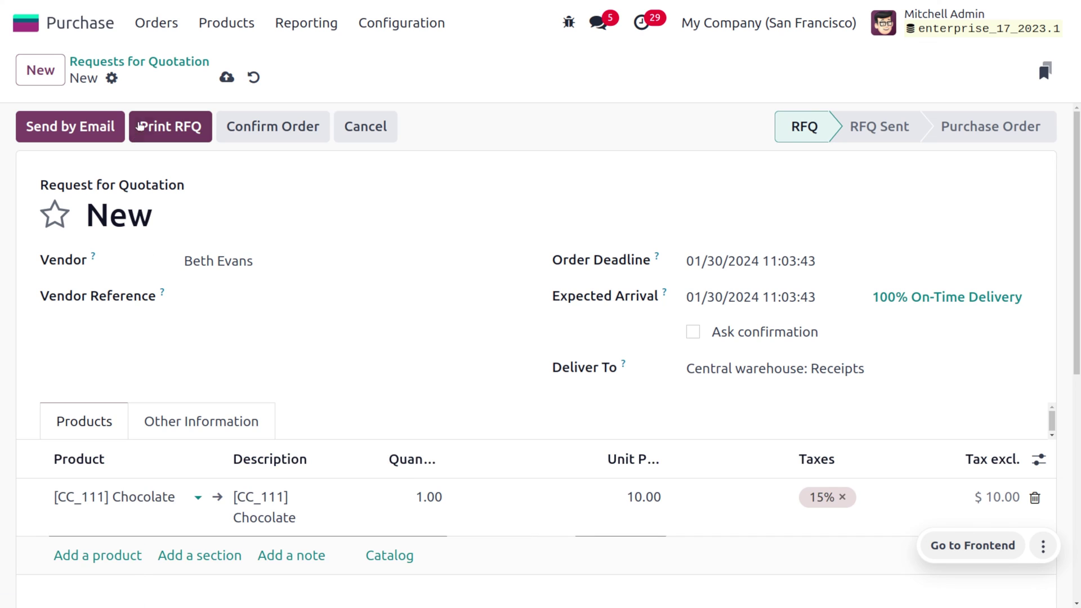
click(425, 489)
text(5)
click(417, 392)
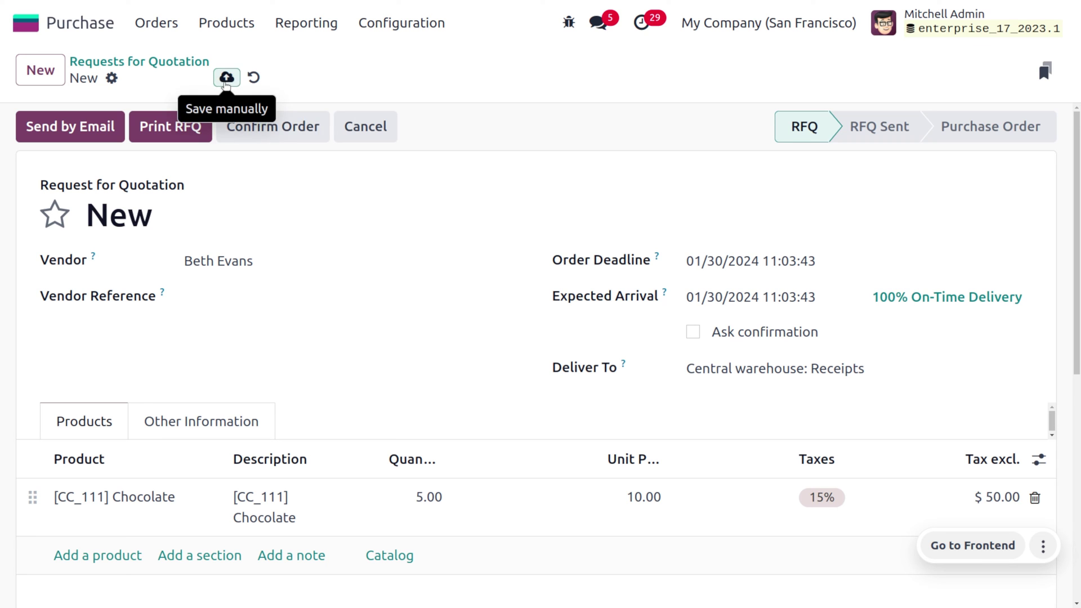
click(225, 78)
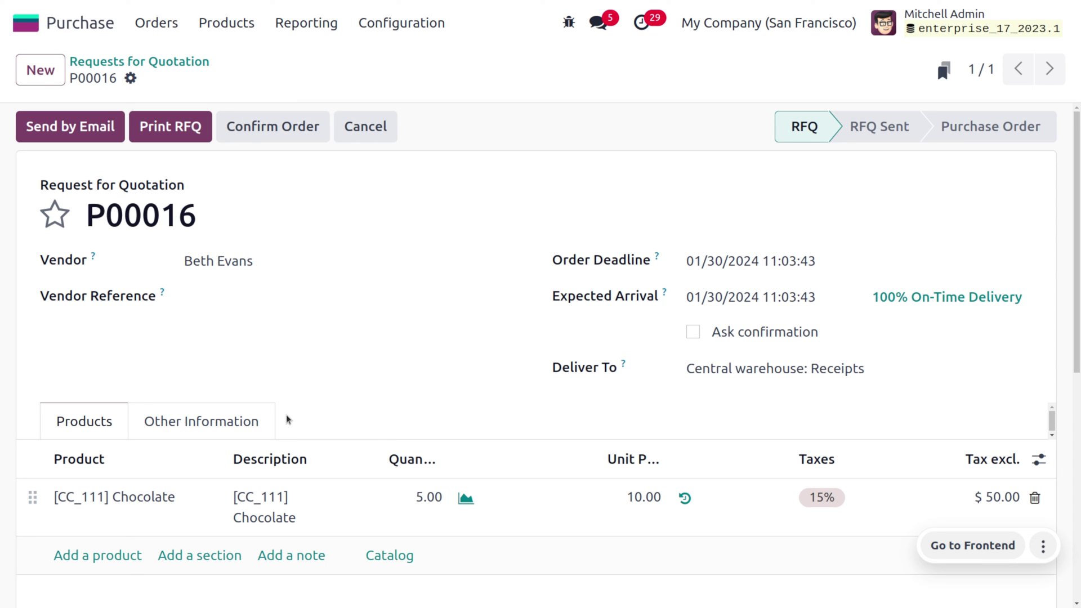
click(273, 133)
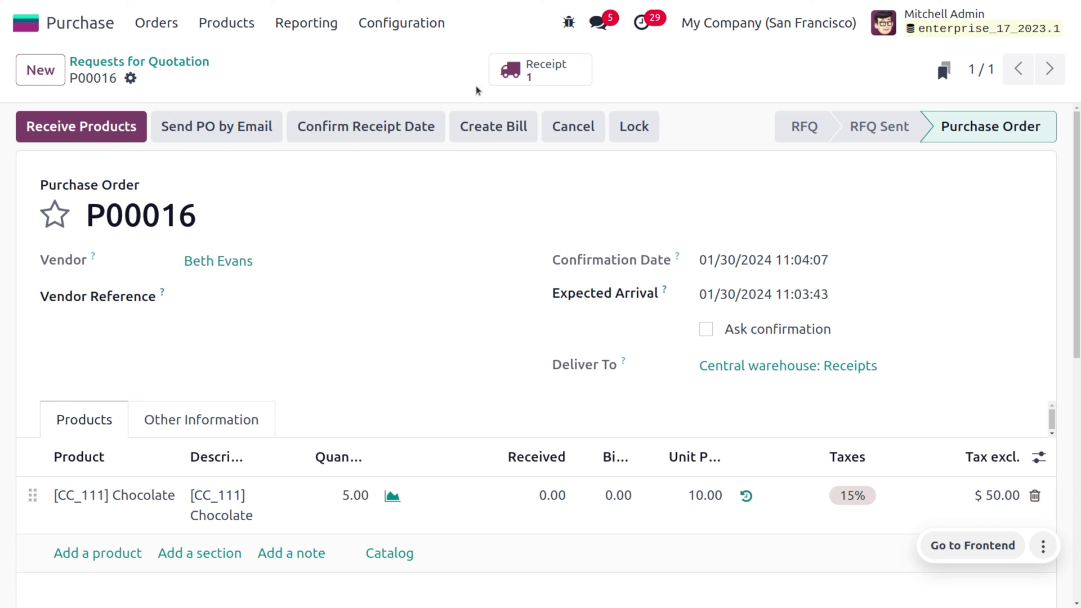
Step: Assign a contact as owner on receipt WH/IN/00016 and validate its 5.00 Chocolate
click(525, 70)
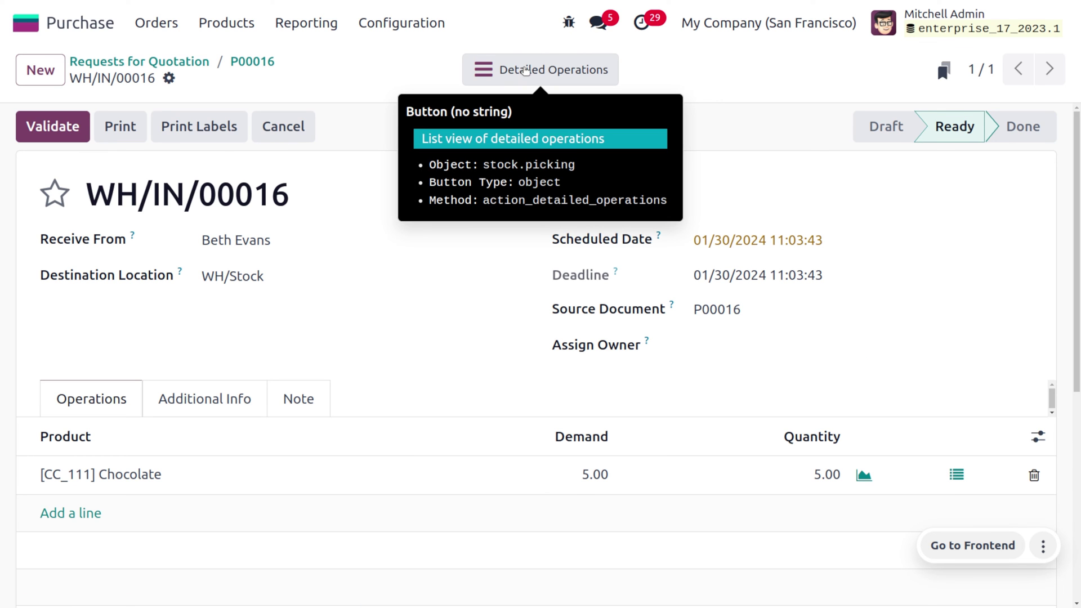
click(811, 344)
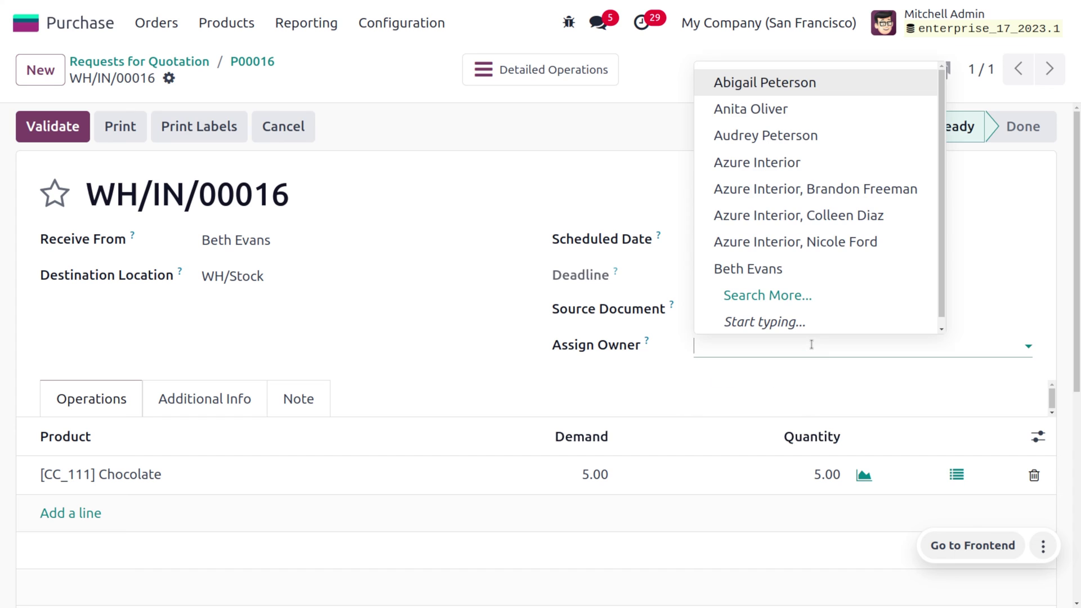
click(803, 295)
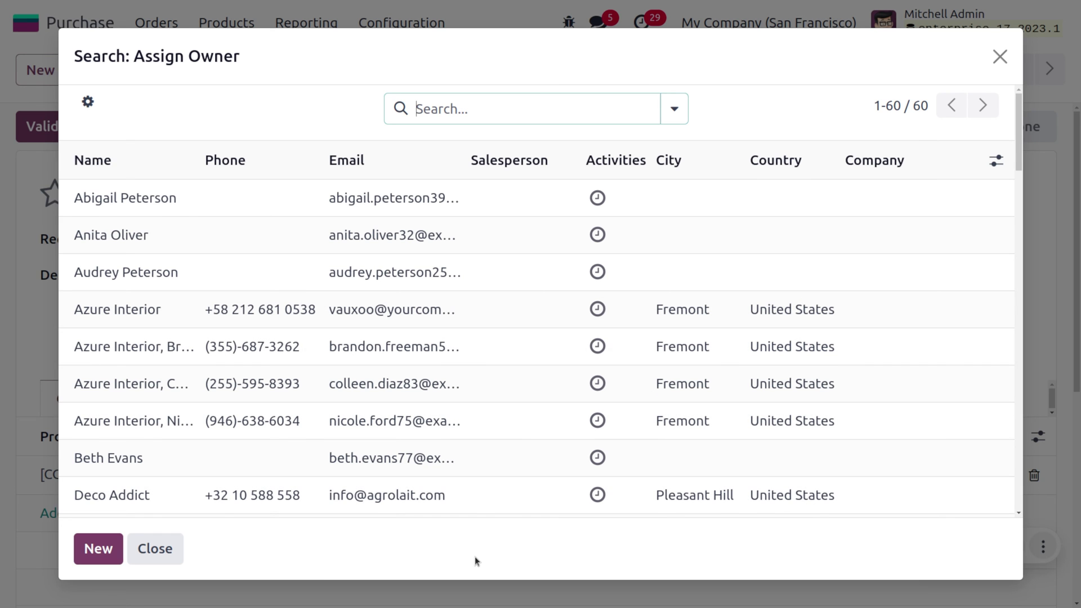
scroll(460, 456, down, 12)
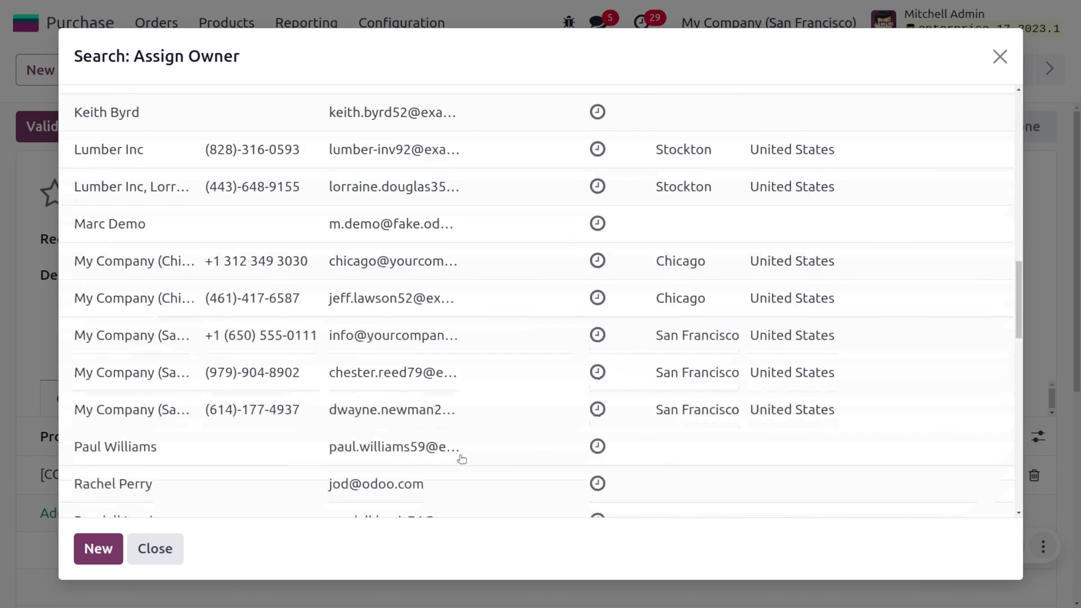
scroll(461, 457, down, 3)
scroll(461, 457, up, 1)
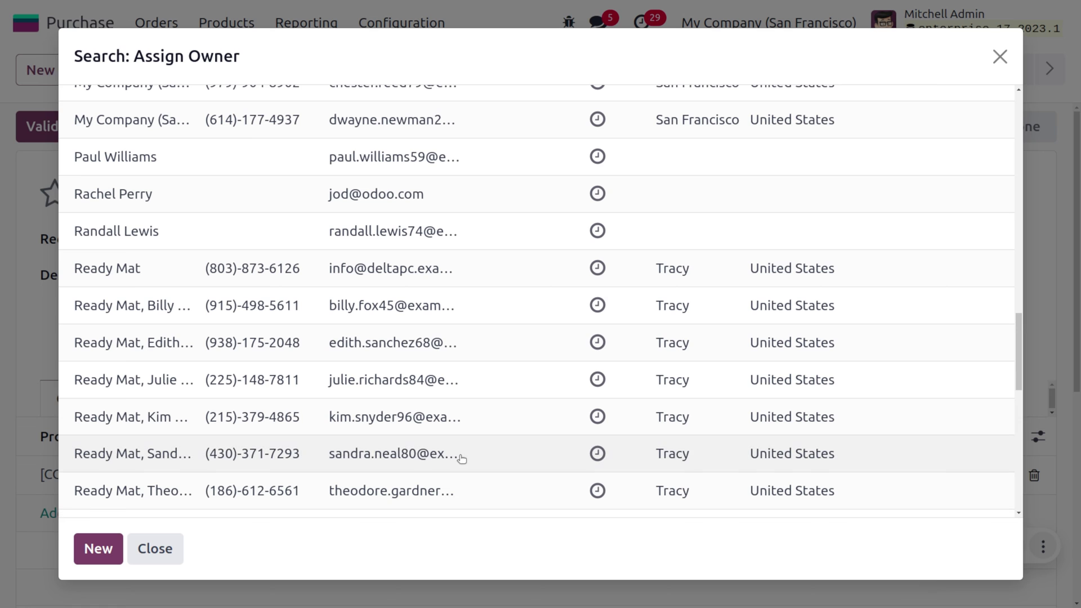
click(377, 192)
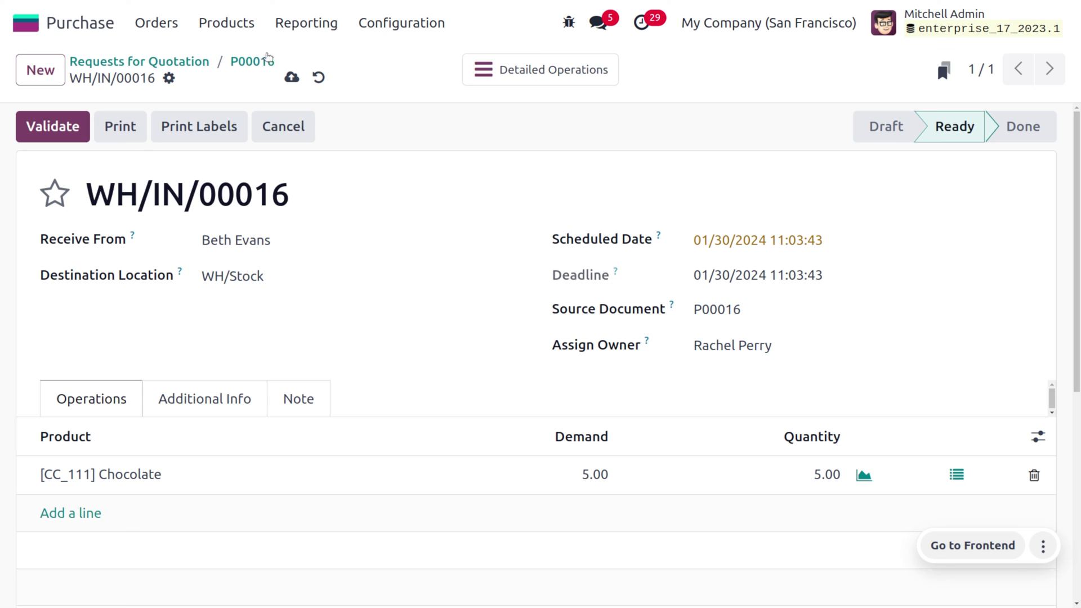
click(66, 129)
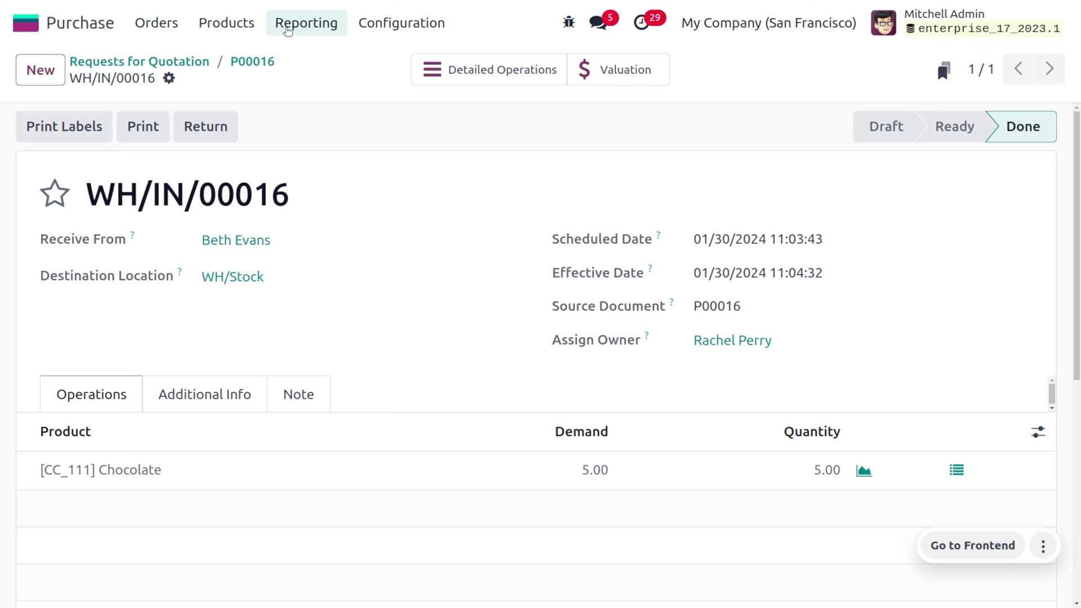
click(288, 30)
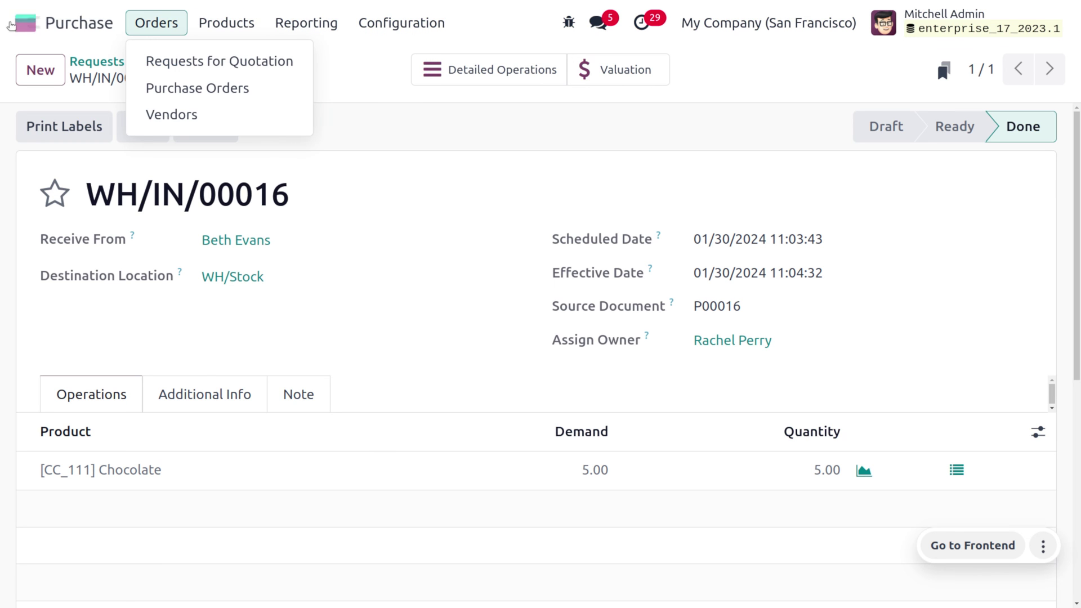
Step: Open Inventory's Moves History, showing WH/IN/00016's 5.00 Chocolate move on top
click(23, 23)
text(in)
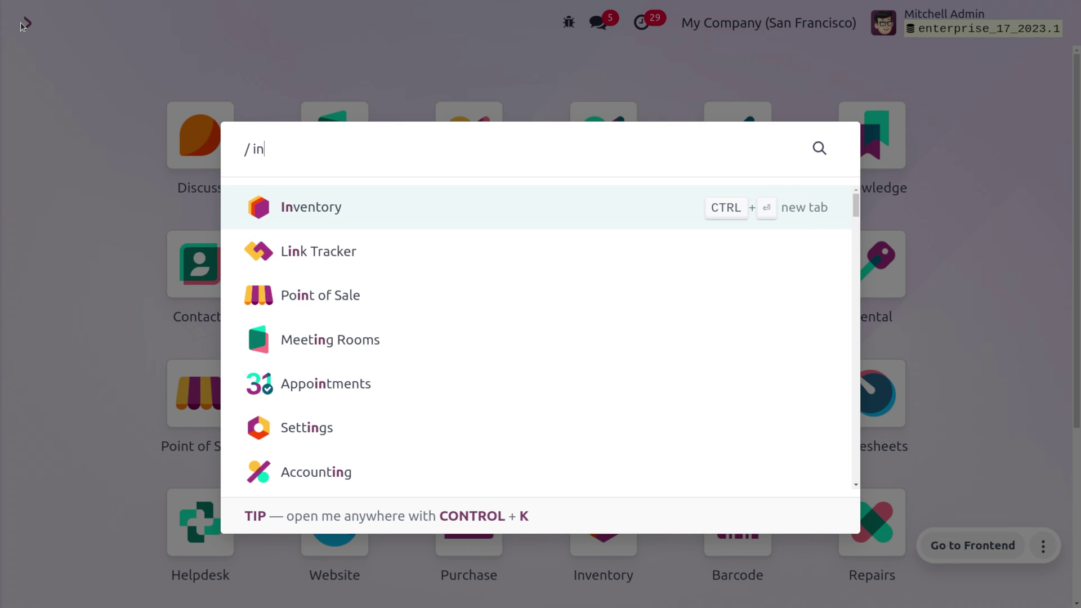
key(Return)
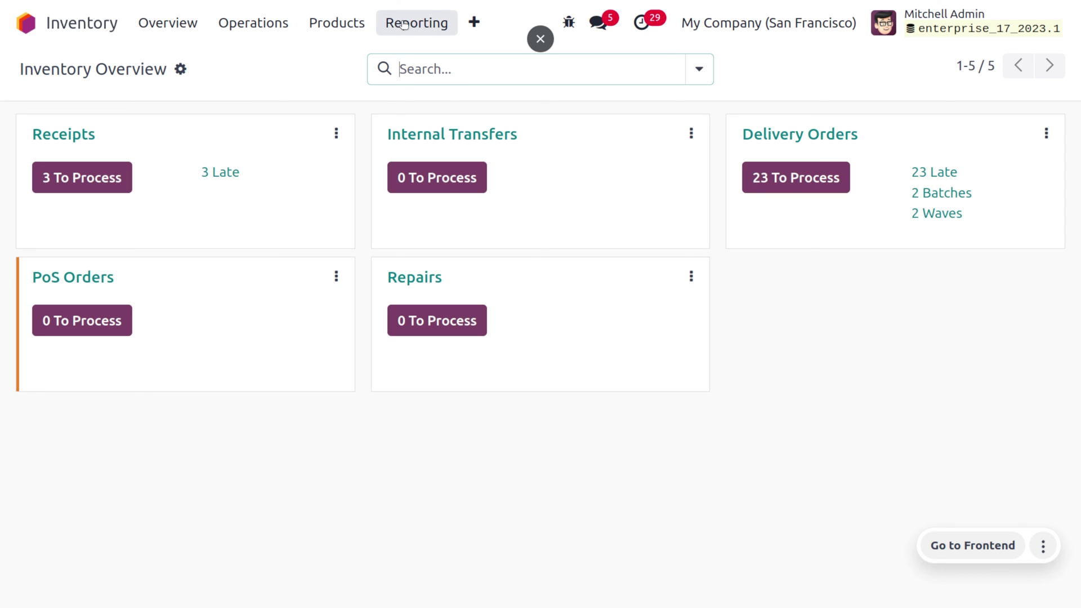
click(403, 24)
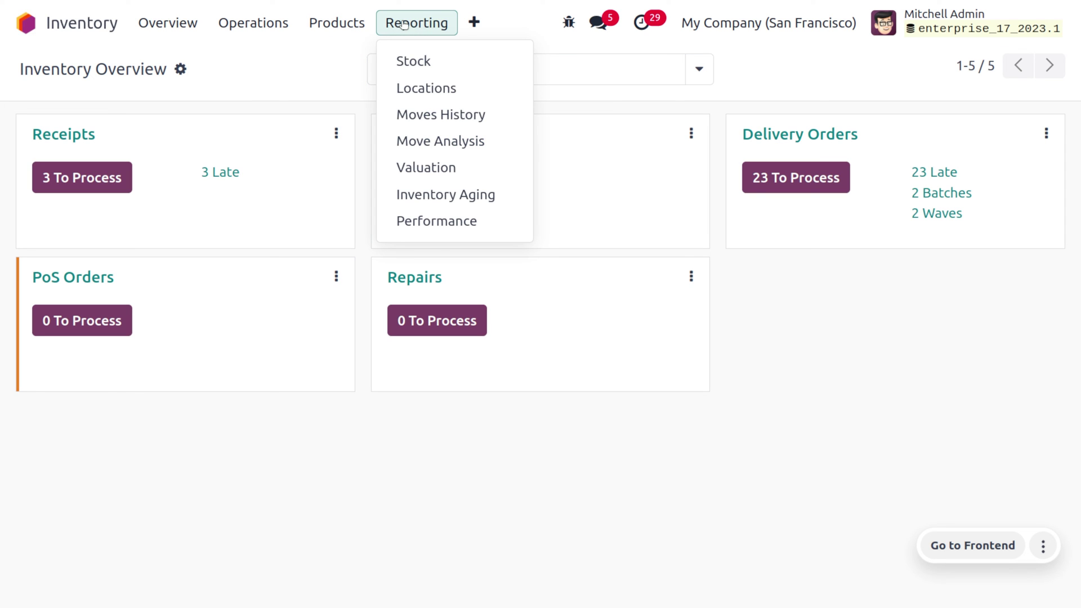
click(445, 114)
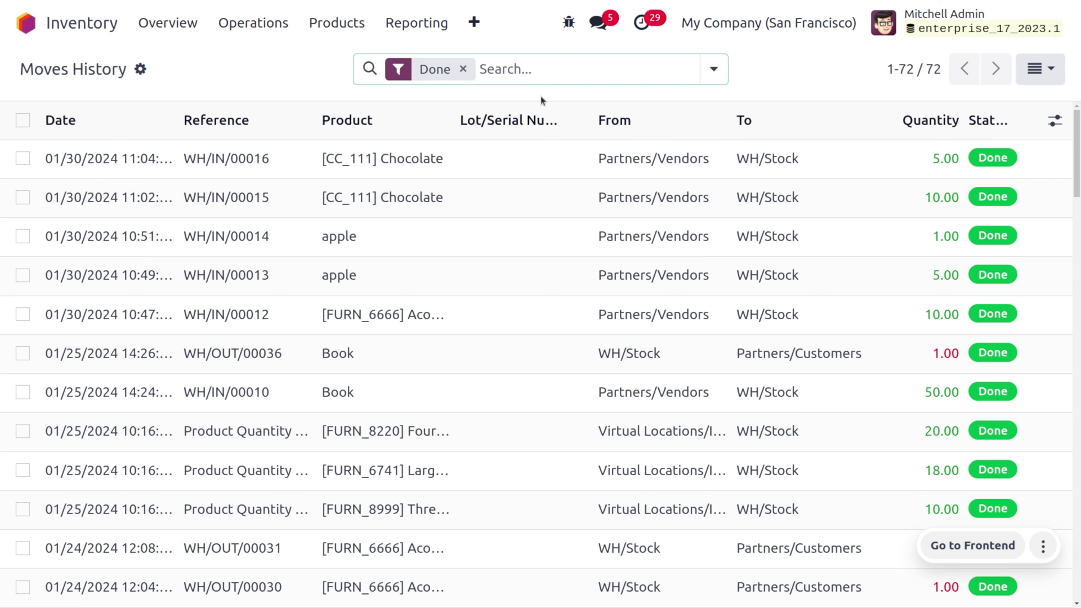
Step: Group Moves History by From Owner and expand the group holding WH/IN/00016
click(710, 70)
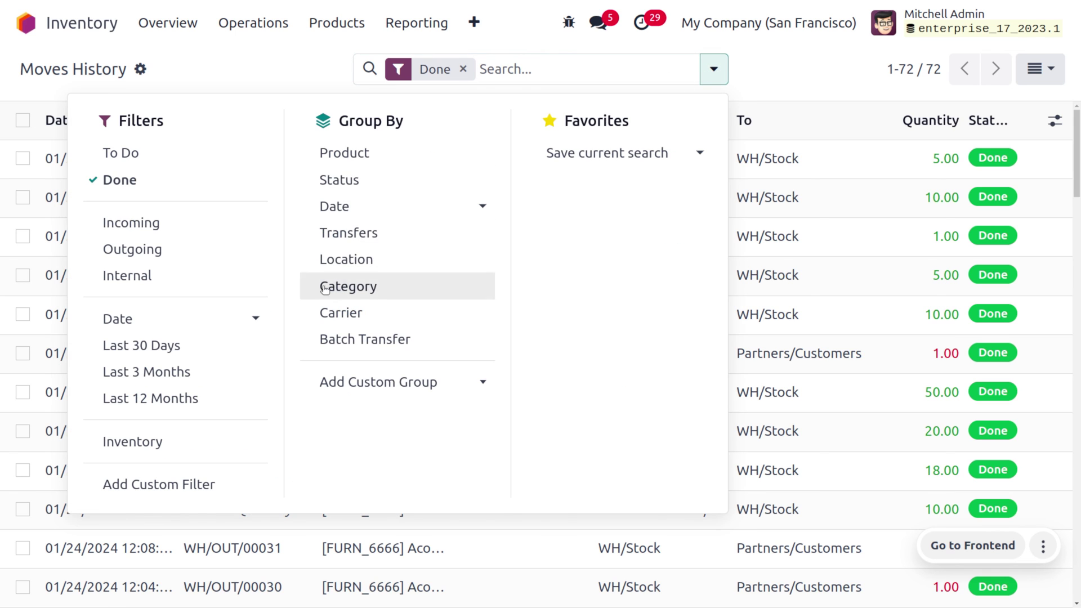
click(363, 383)
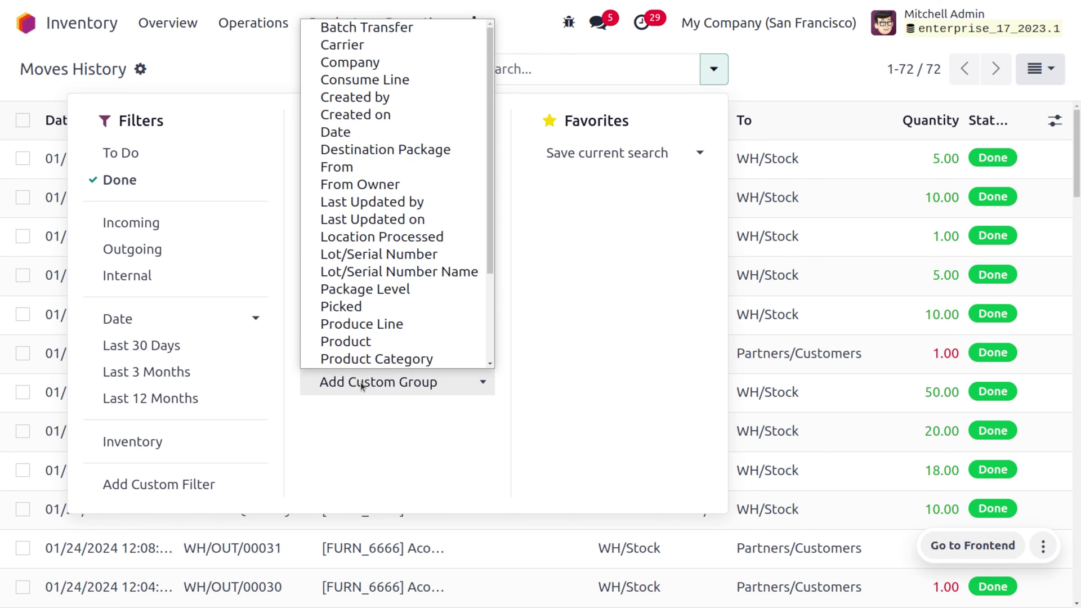
click(361, 185)
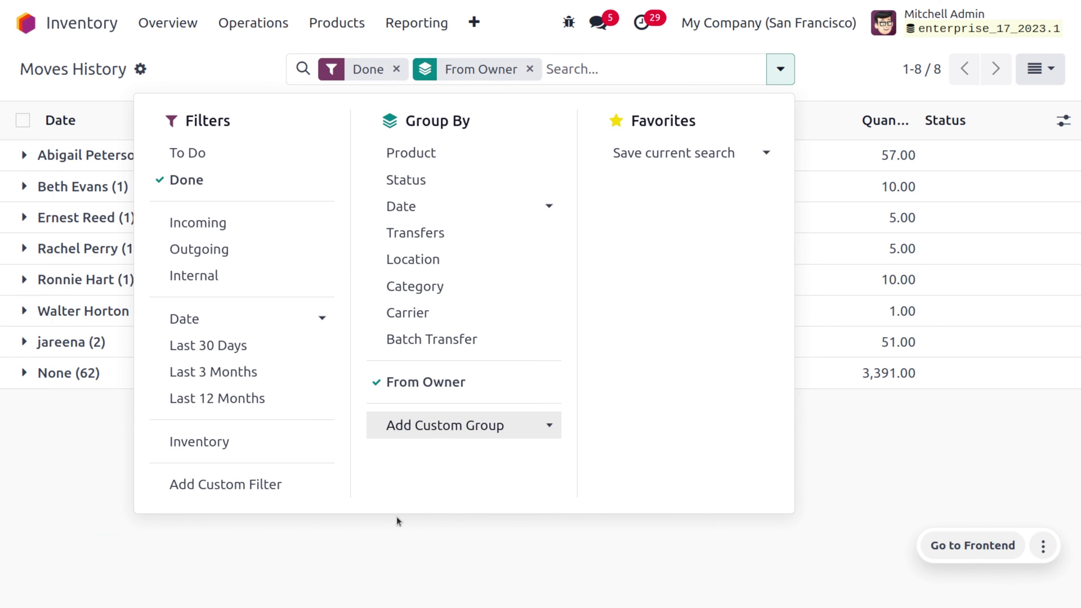
click(382, 544)
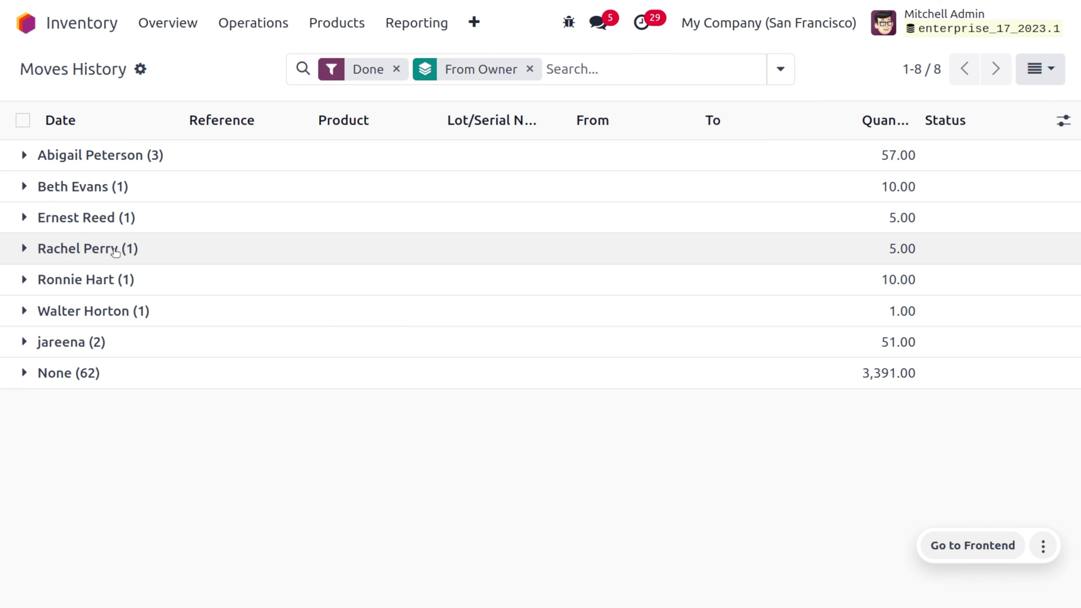
click(115, 250)
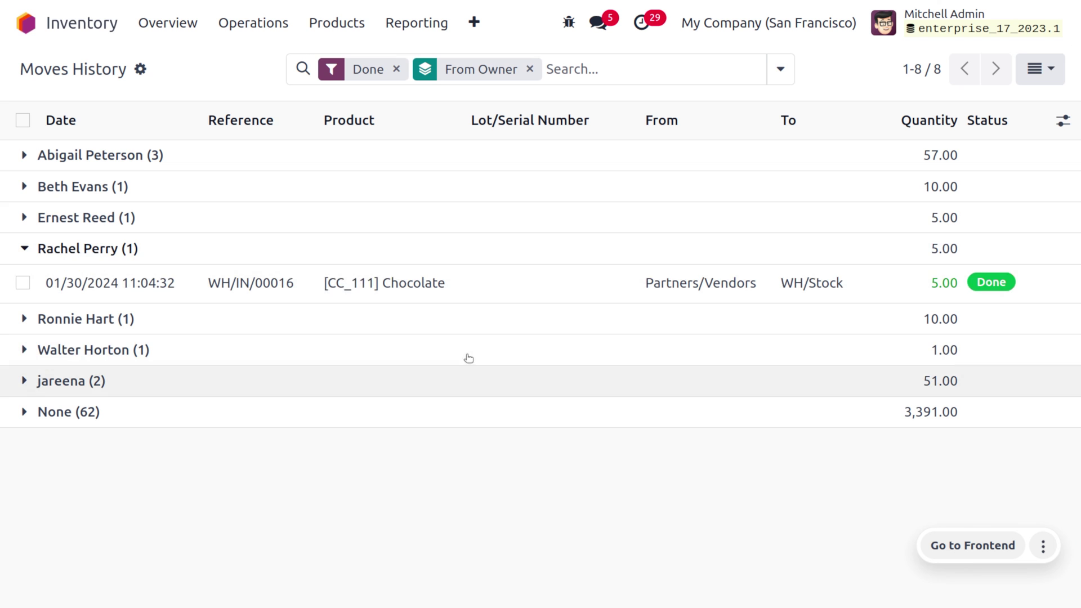
Step: Group the Locations stock report by Owner and expand both owners' Chocolate groups
click(409, 29)
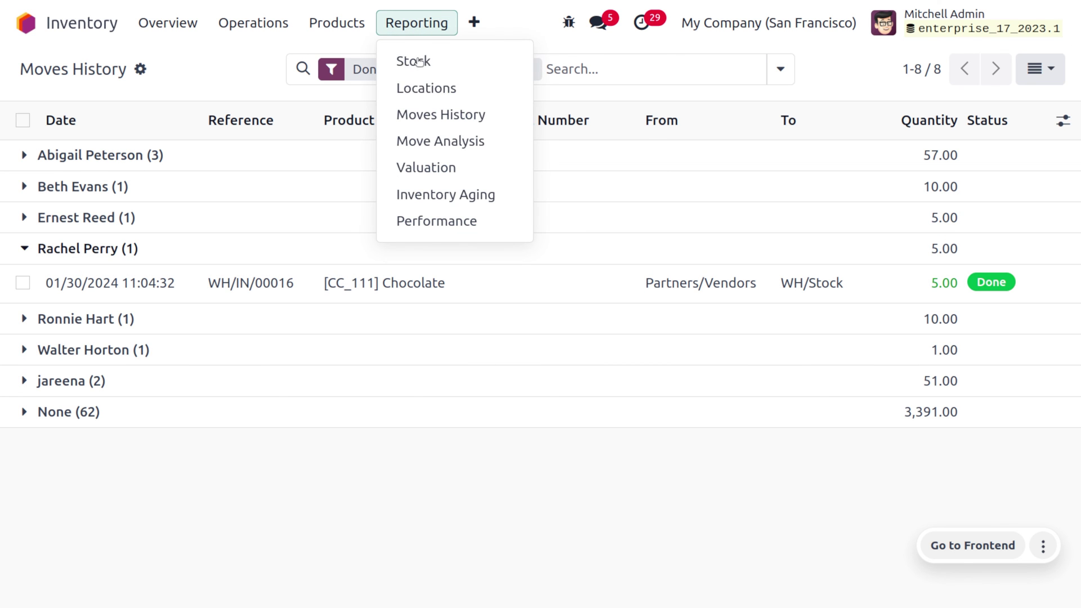
click(425, 87)
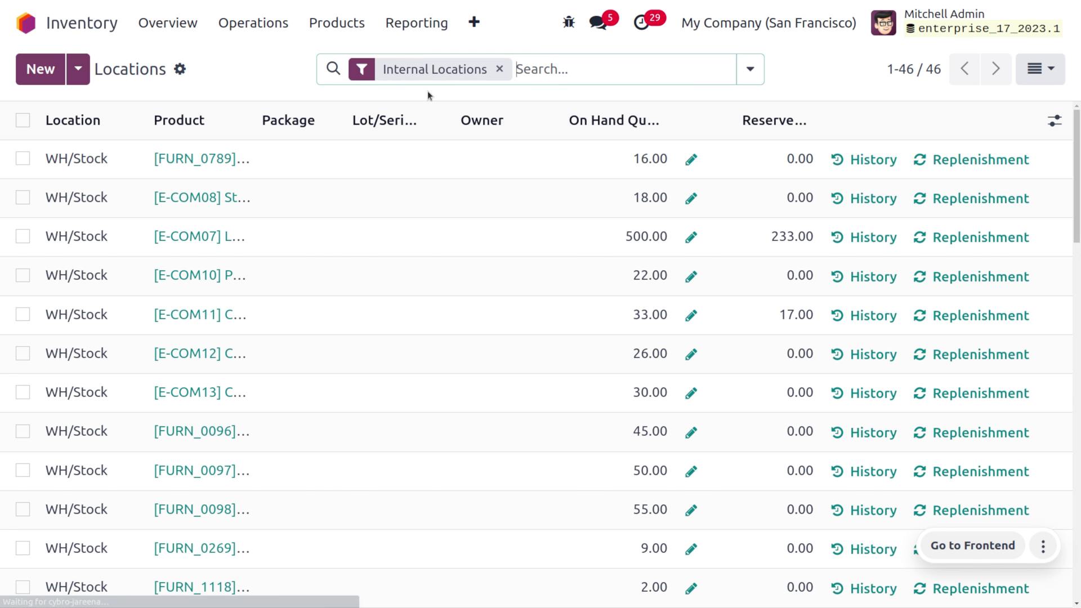
click(750, 69)
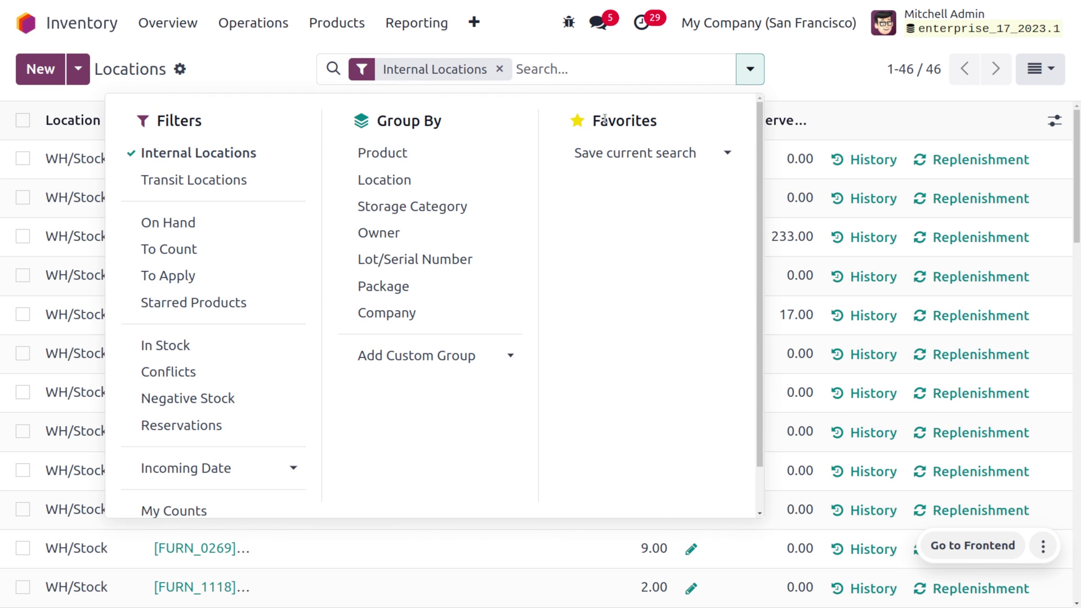
click(383, 243)
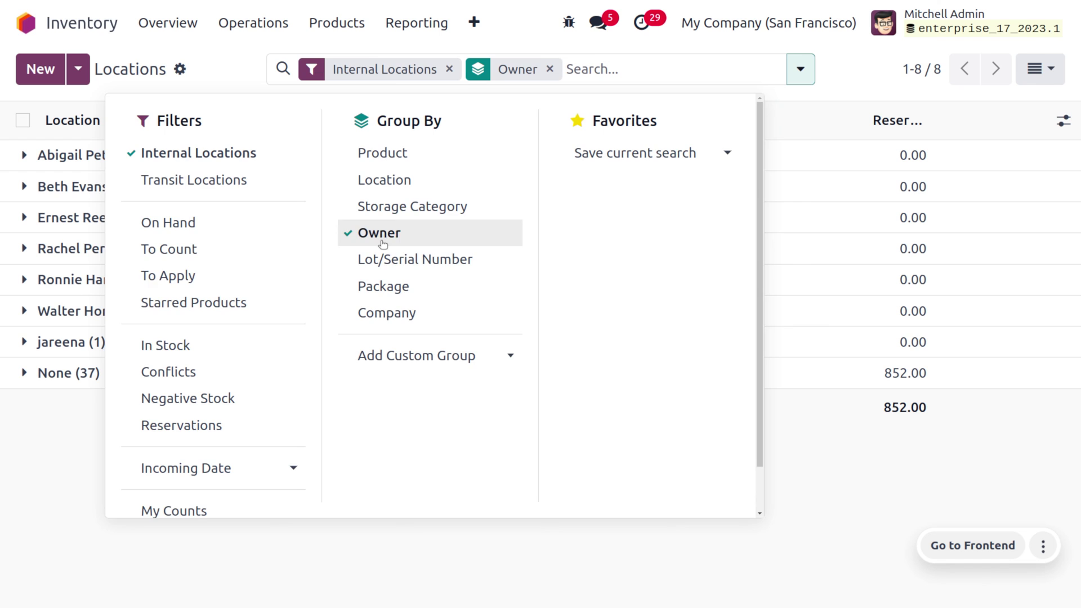
click(65, 430)
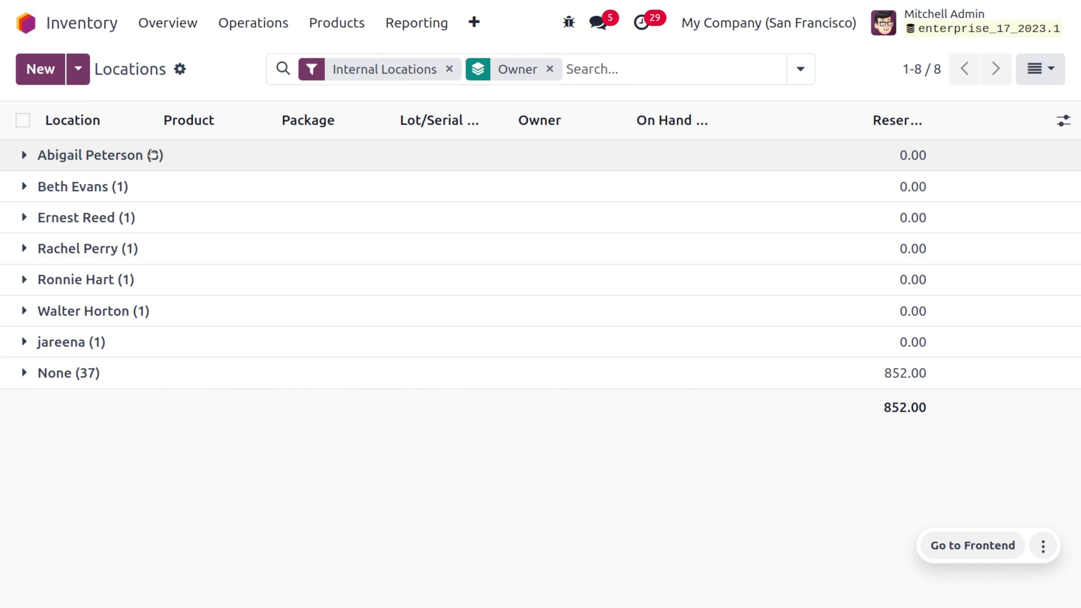
click(24, 249)
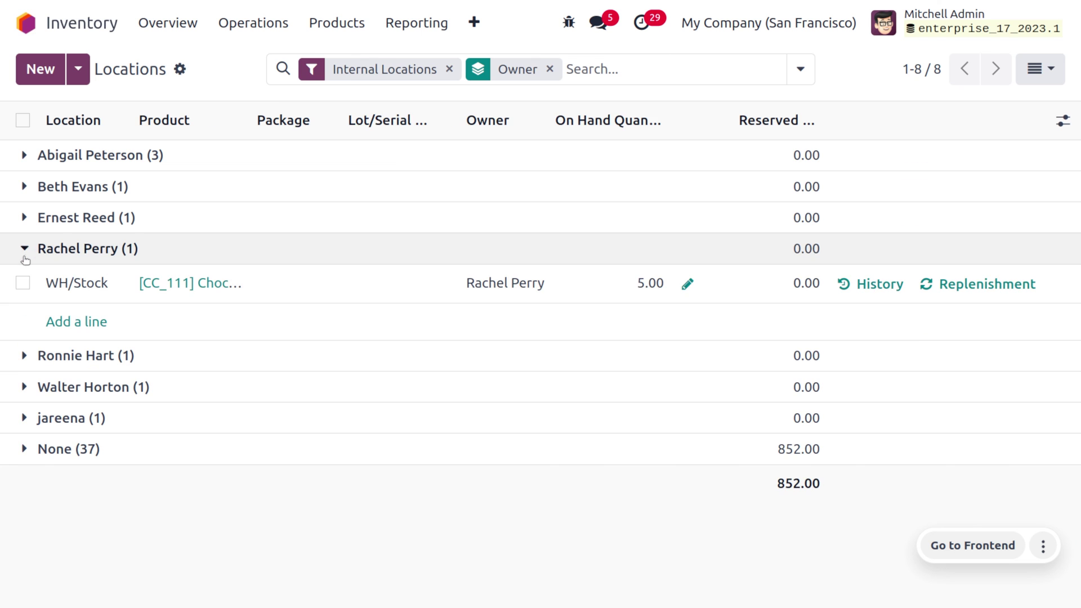
click(22, 356)
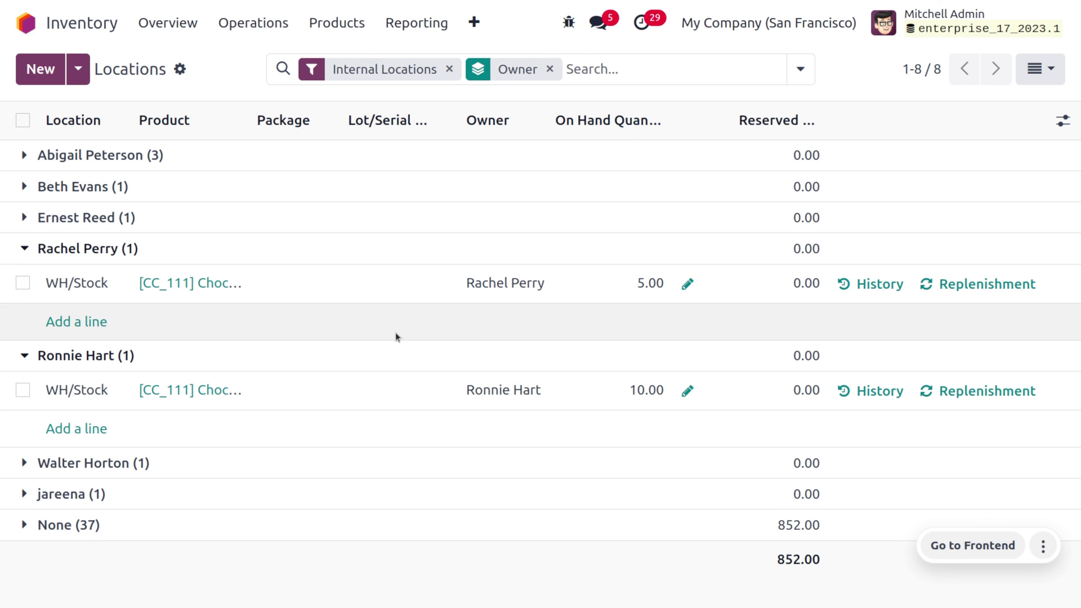